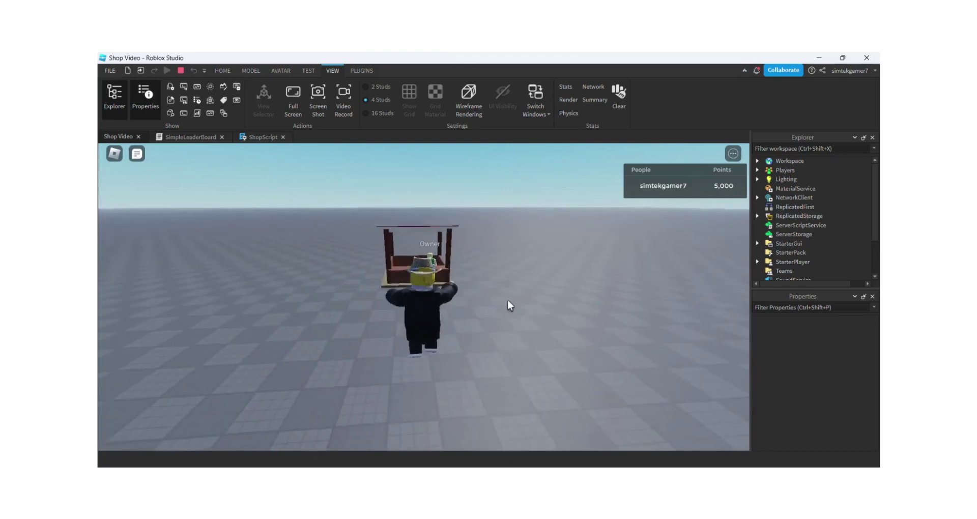
In the playtest, walk to the shop stand, buy the Fabulous Lemon for 2000 points, then equip and stow it
key("s")
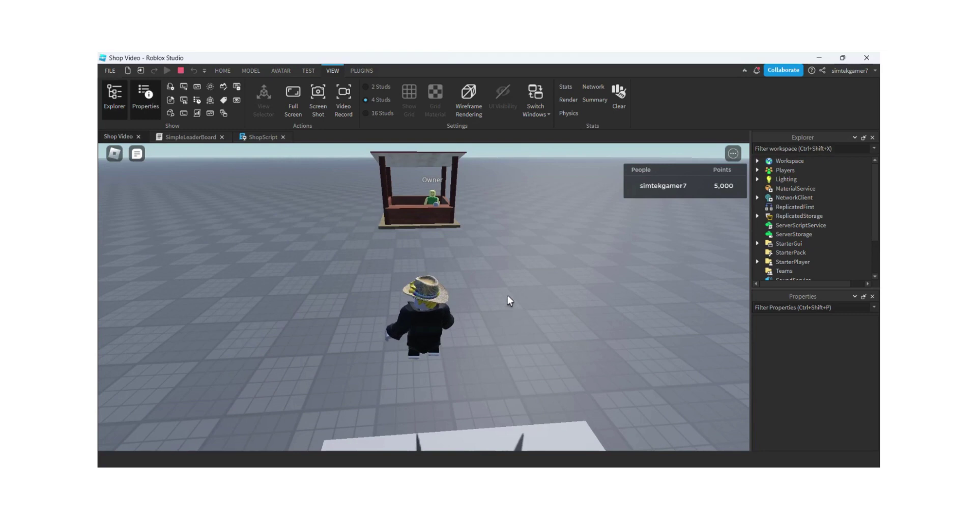
key("w")
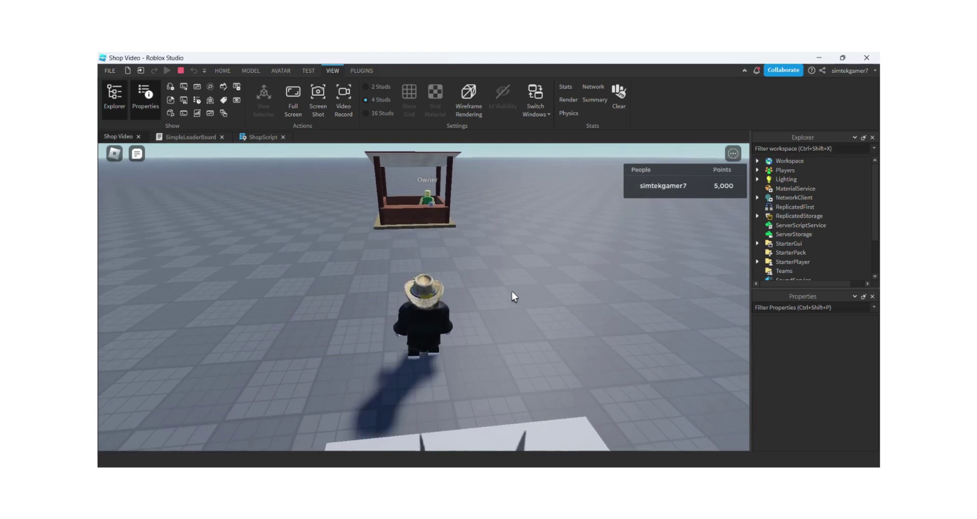
key("w")
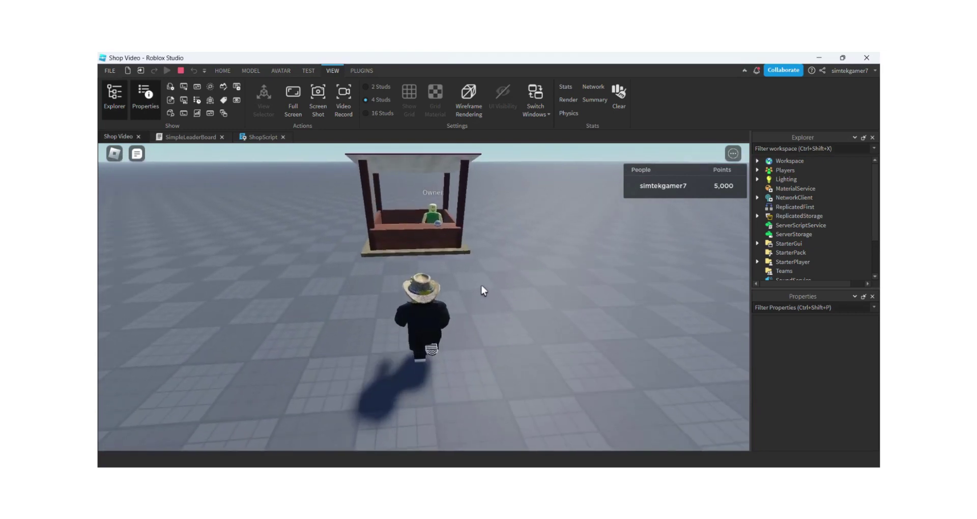
key("w")
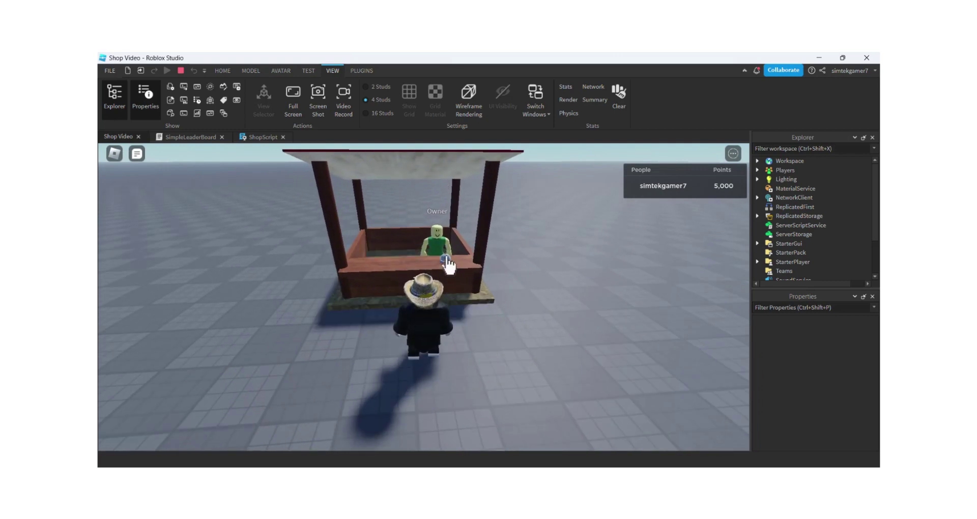
left_click(446, 264)
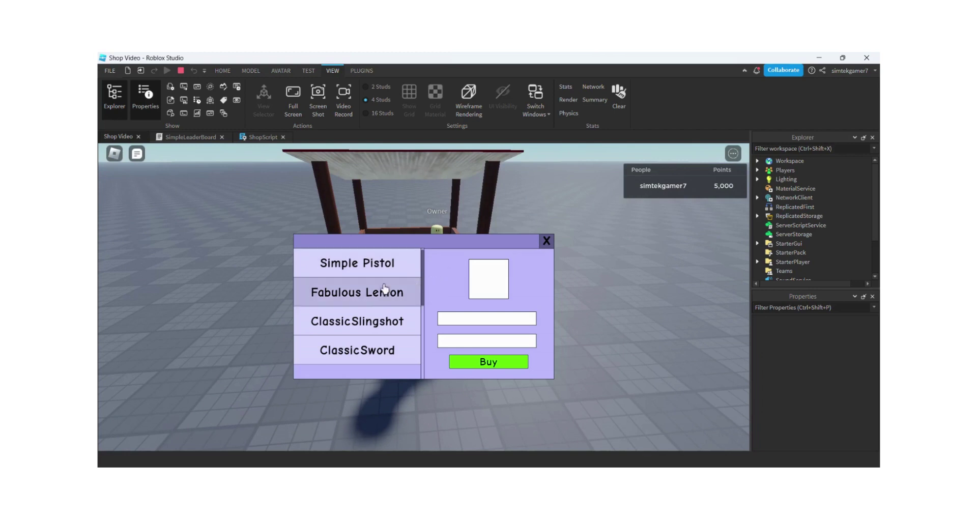
left_click(357, 295)
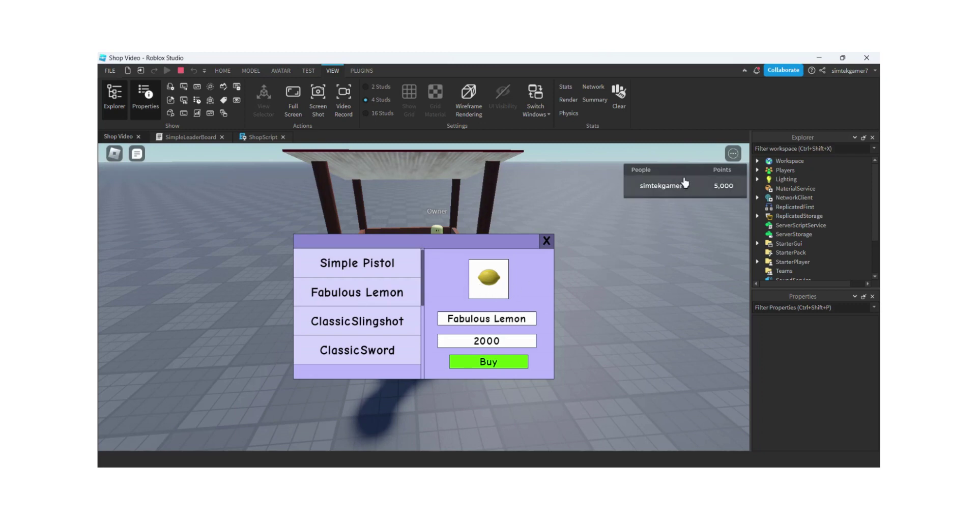
left_click(491, 361)
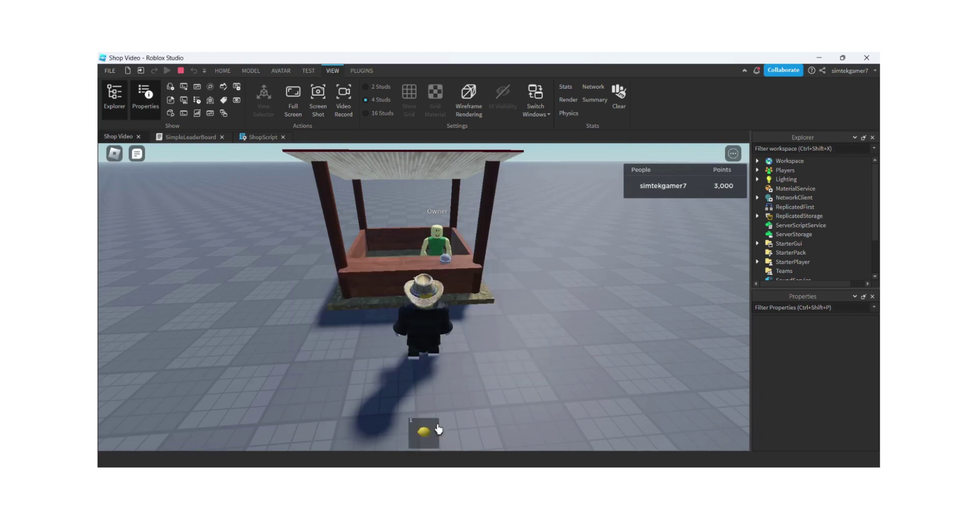
left_click(425, 433)
right_click_drag(546, 371, 545, 370)
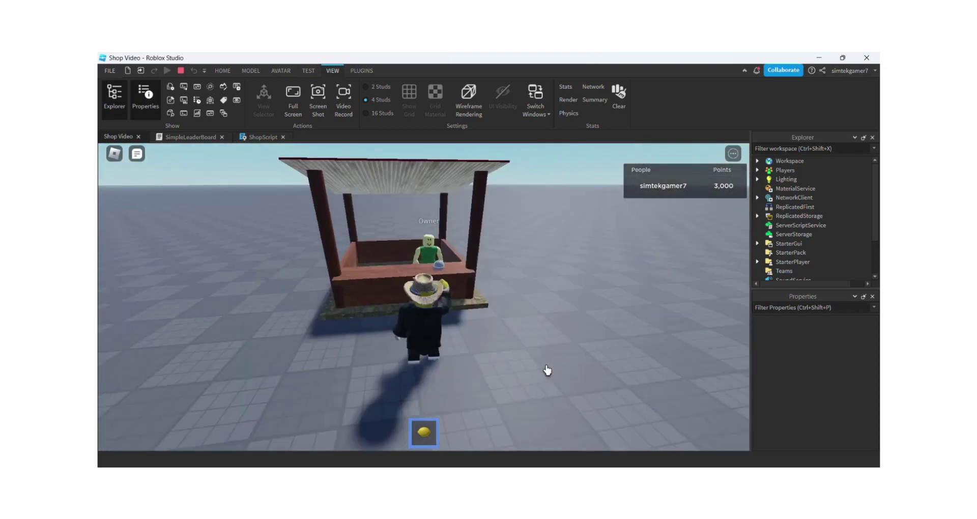
left_click(425, 429)
Reopen the shop, buy the ClassicSword for 500 points and equip it
left_click(433, 269)
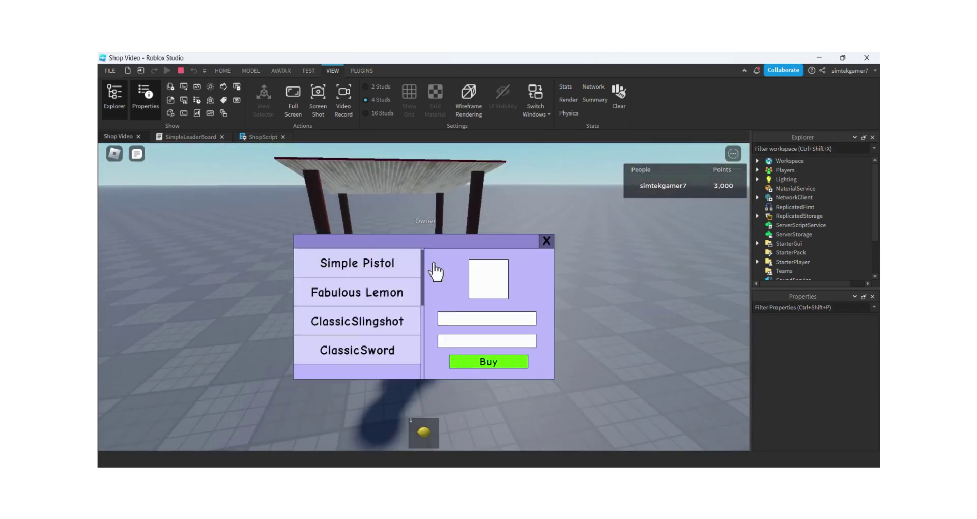
left_click(356, 341)
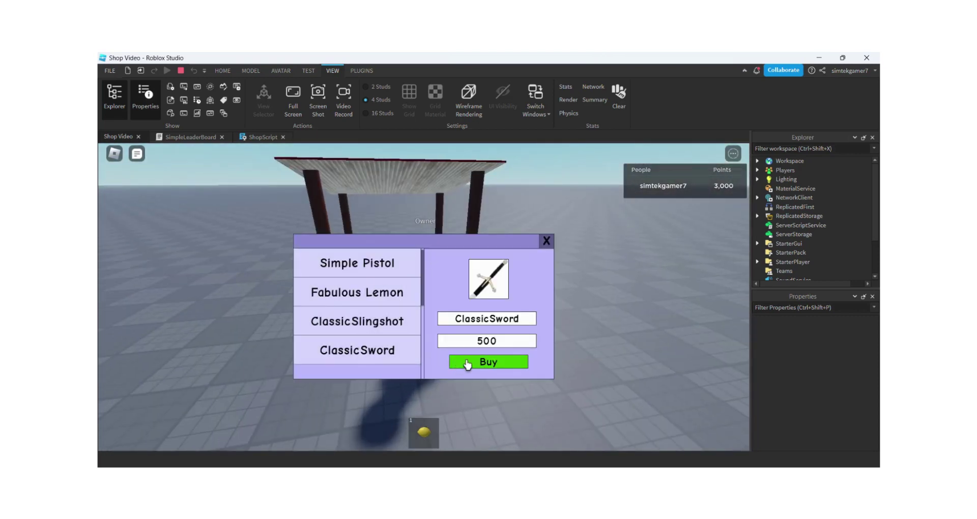
left_click(504, 365)
right_click_drag(585, 337, 511, 380)
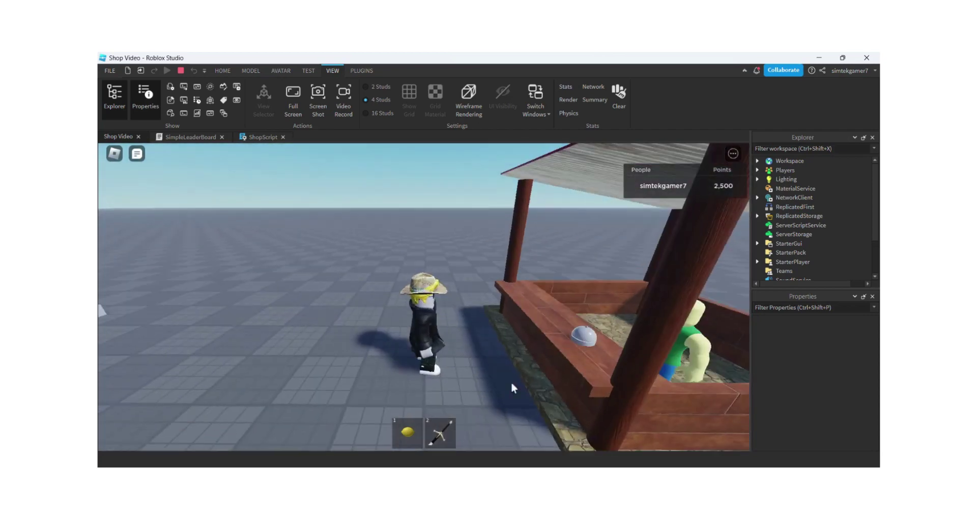
left_click(442, 432)
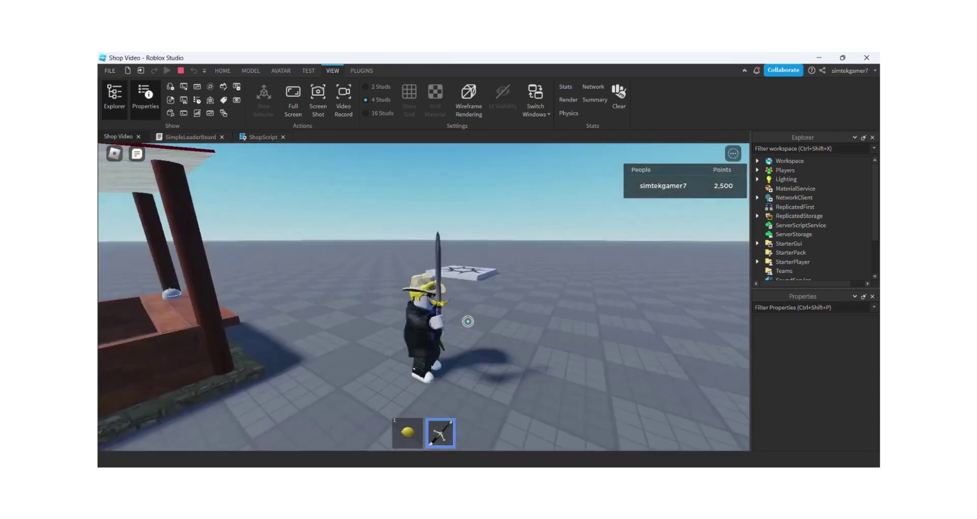
right_click_drag(468, 321, 465, 318)
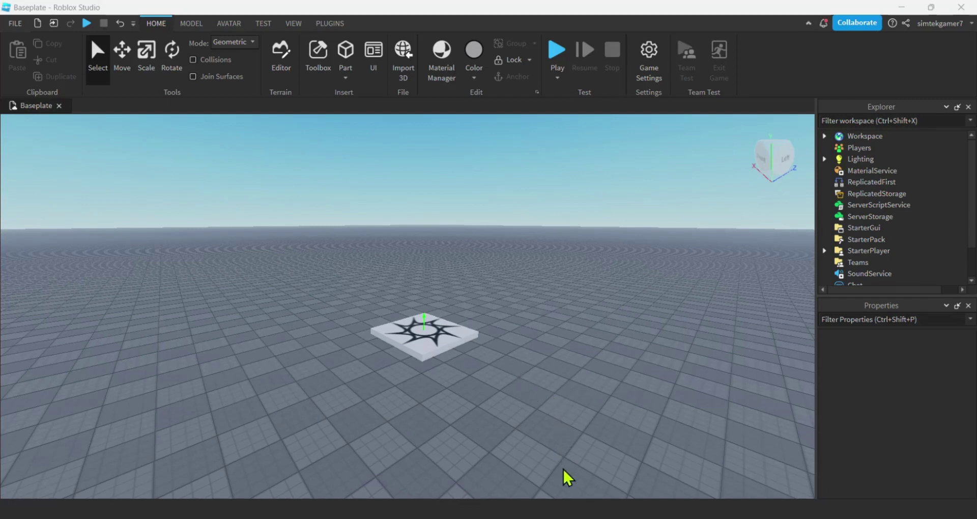
Bring the Shop model's Creator Marketplace page to the front and select its address
mouse_move(569, 514)
left_click(611, 487)
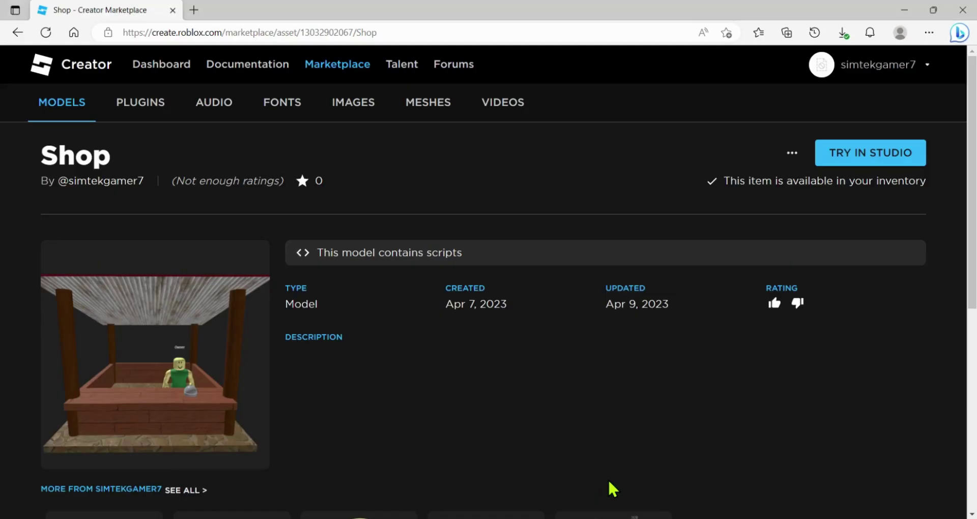
triple_click(404, 32)
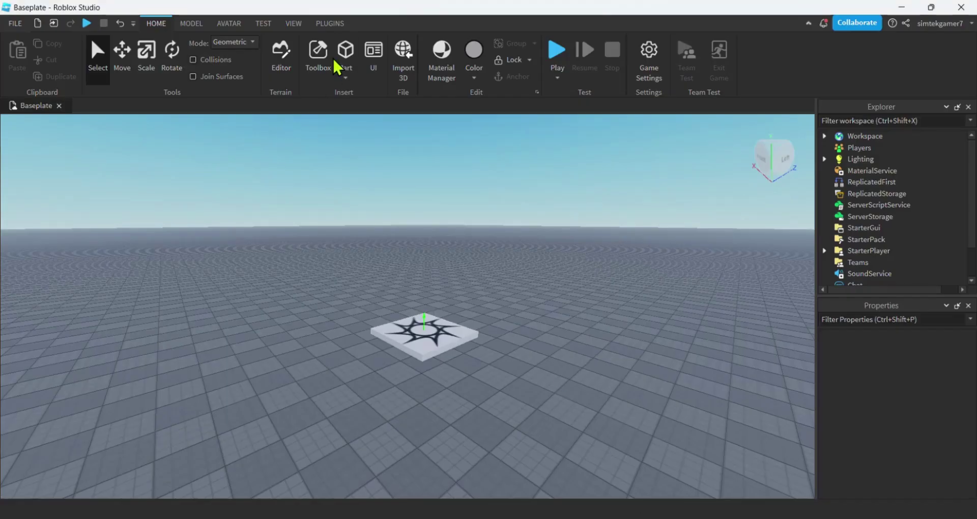
Insert the Shop model from the Toolbox Inventory, accepting the scripts warning
left_click(319, 54)
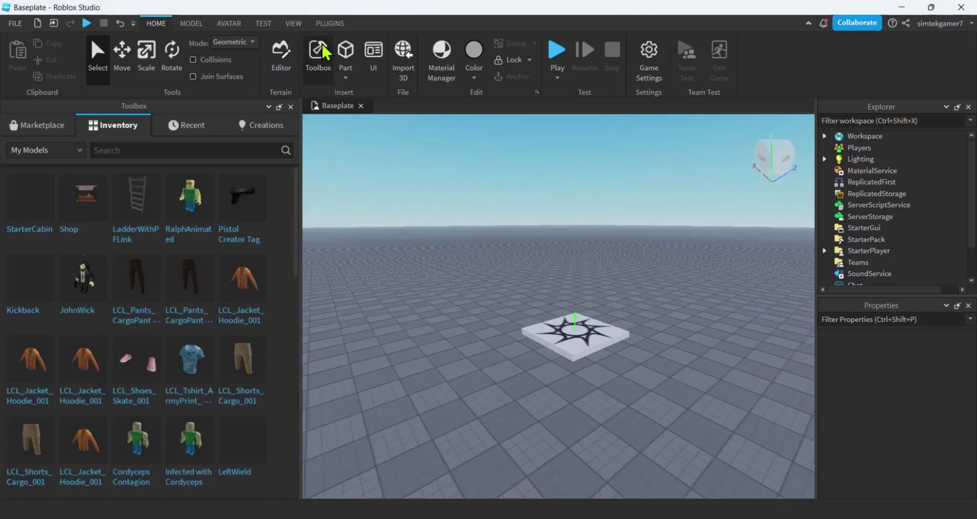
left_click(81, 207)
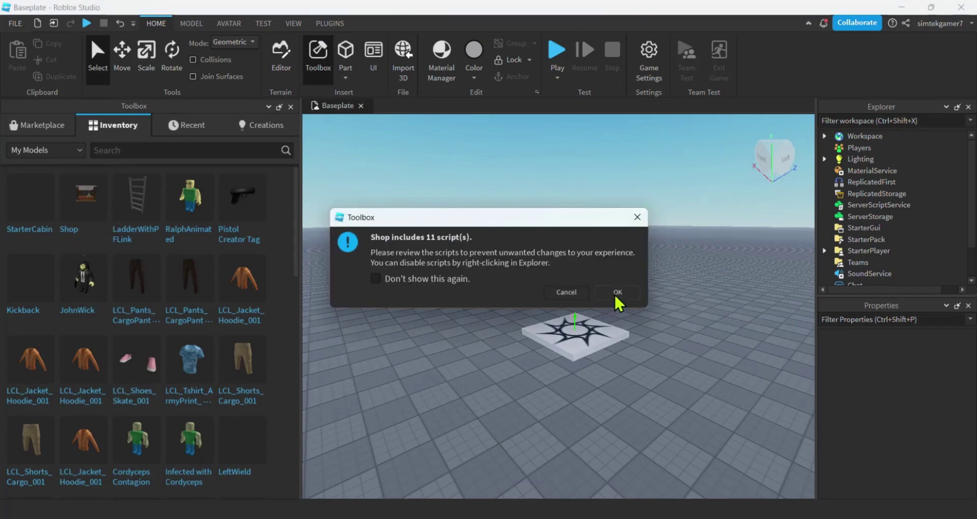
left_click(618, 294)
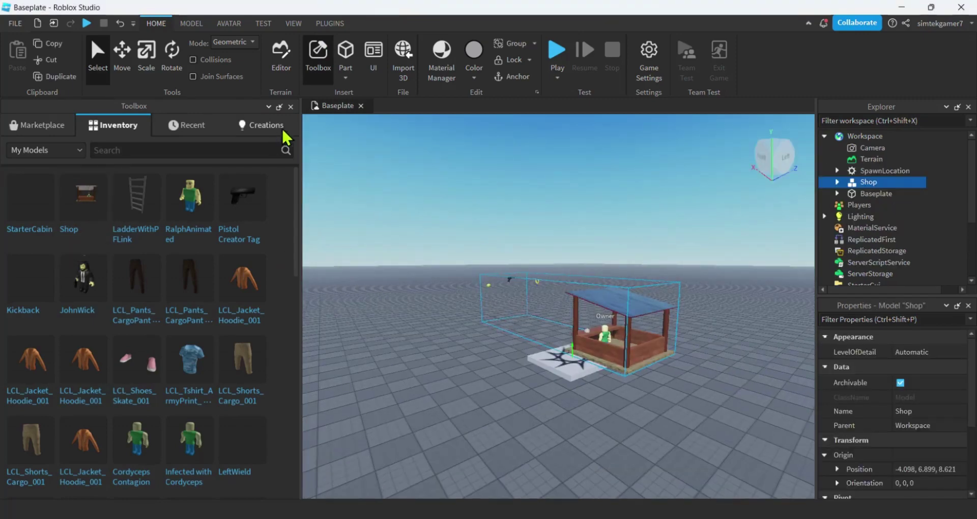
left_click(291, 106)
right_click_drag(473, 397, 468, 398)
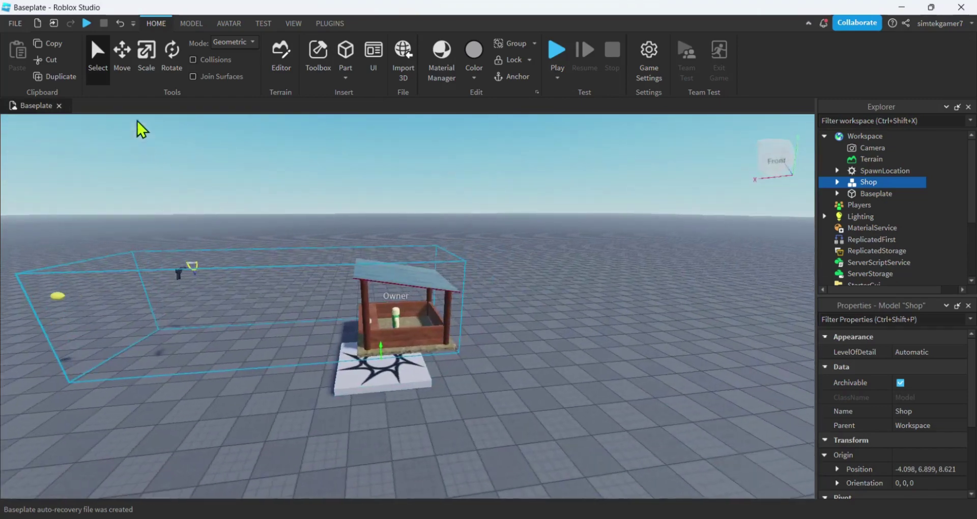
With Move and Collisions on, set the Shop on the ground beside the spawn pad
left_click(122, 51)
left_click_drag(480, 296, 662, 300)
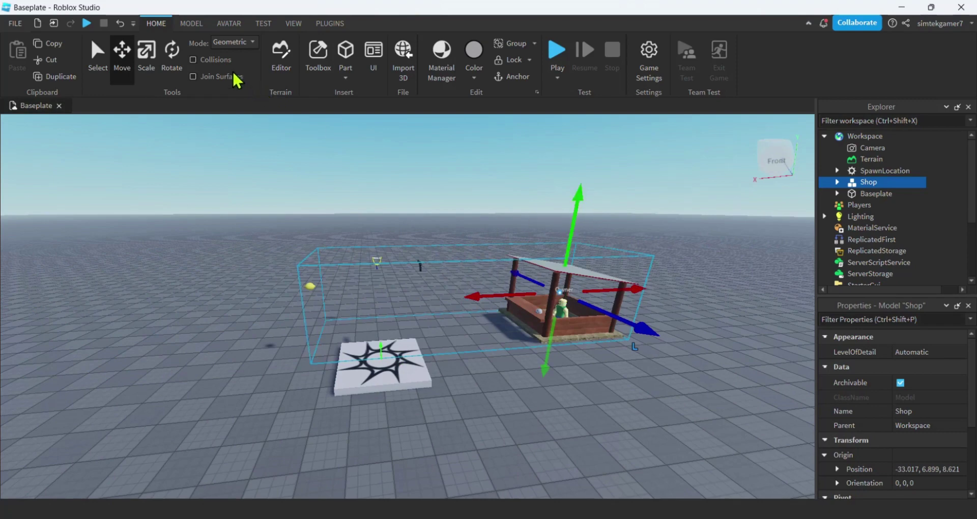
left_click(218, 59)
left_click_drag(577, 189, 578, 201)
right_click_drag(584, 356, 452, 290)
left_click_drag(376, 248, 420, 244)
right_click_drag(527, 384, 571, 403)
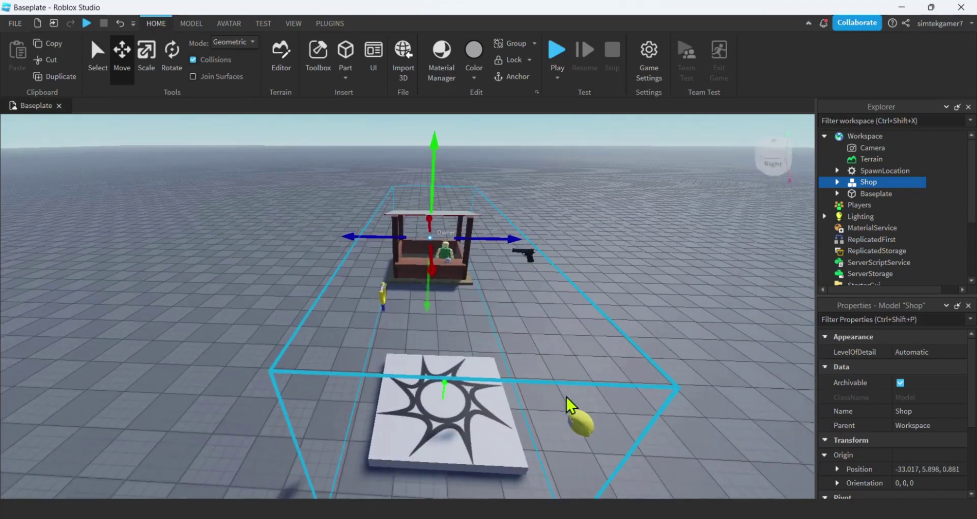
key("f")
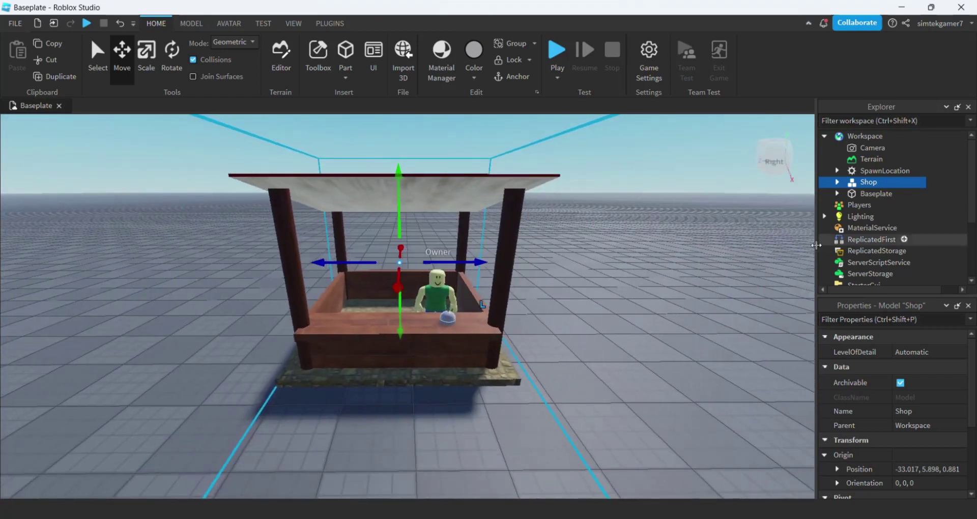
Move ClassicSlingshot, Fabulous Lemon, Simple Pistol and the shop remote event from MoveThese into ReplicatedStorage
left_click(837, 182)
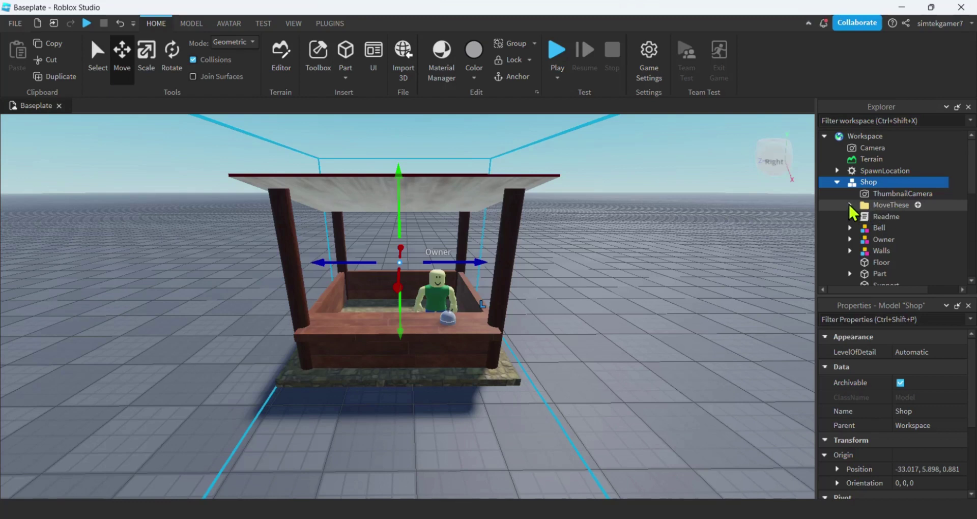
left_click(850, 205)
scroll(856, 216, "down", 1)
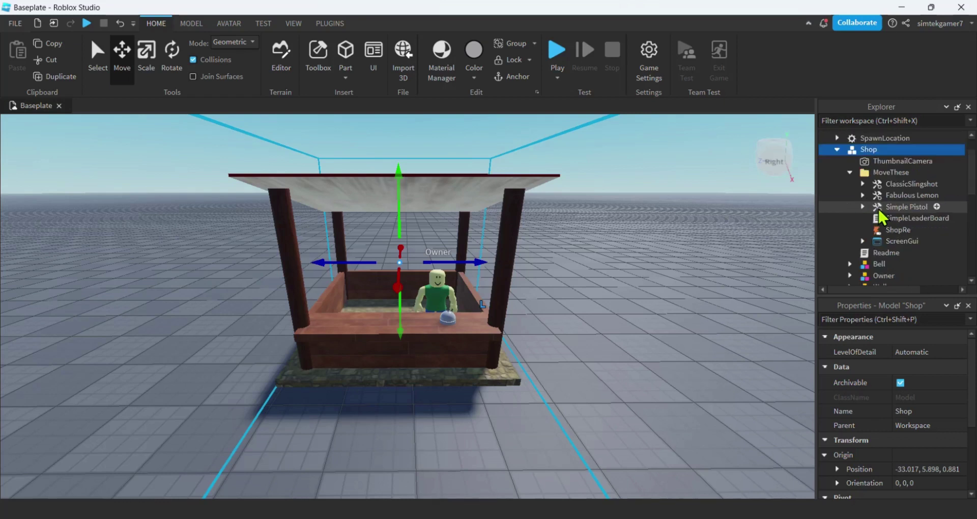
left_click(891, 186)
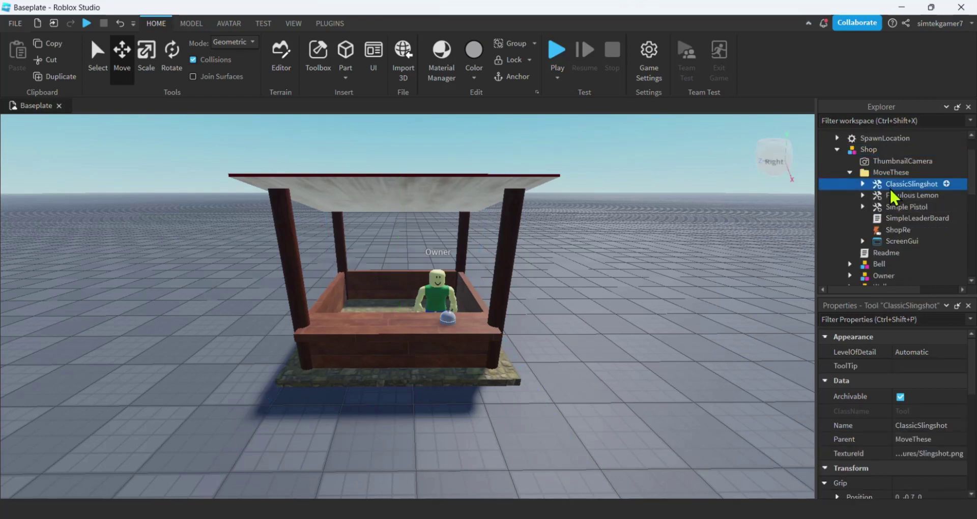
left_click(894, 197, "ctrl")
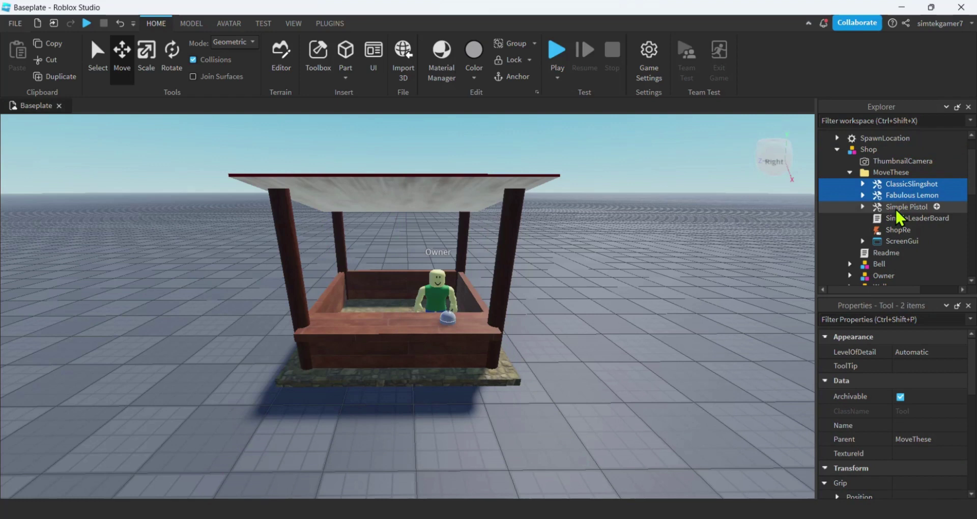
left_click(897, 209, "ctrl")
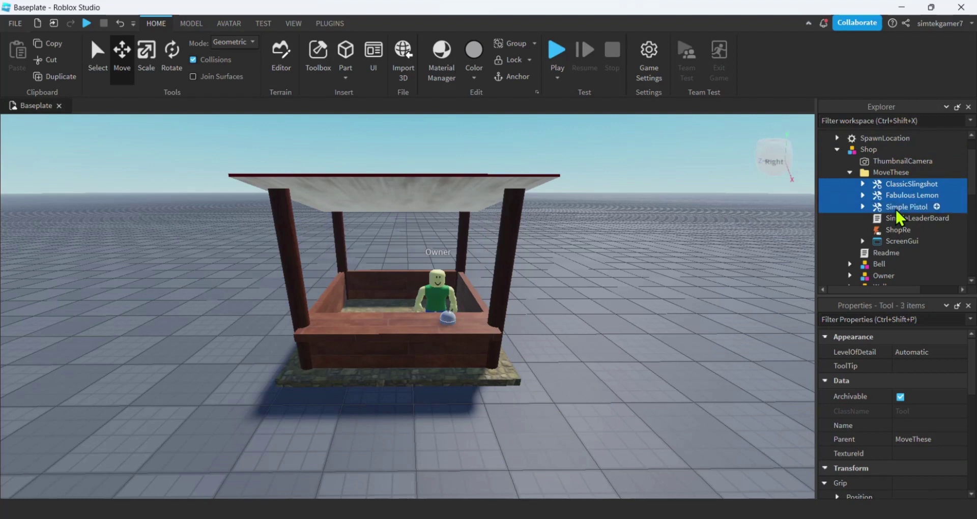
left_click(899, 232, "ctrl")
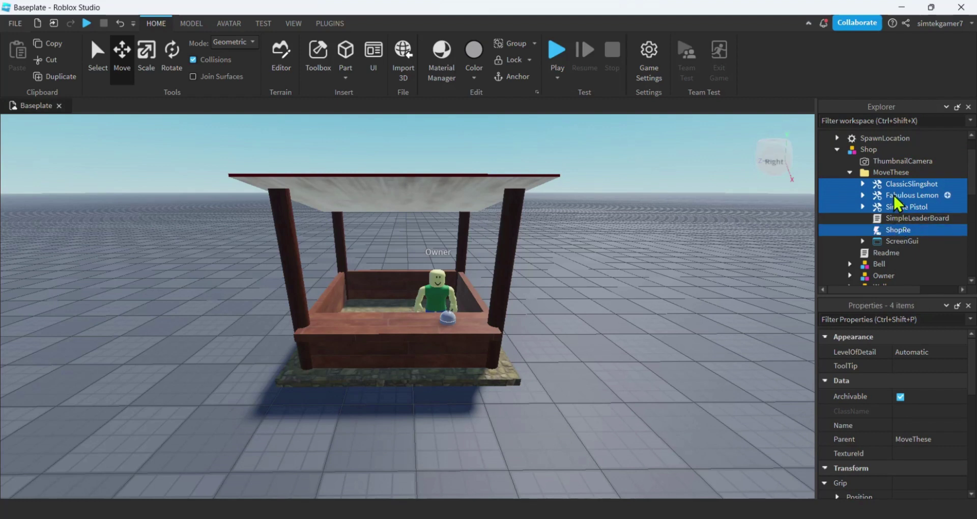
left_click_drag(896, 204, 919, 272)
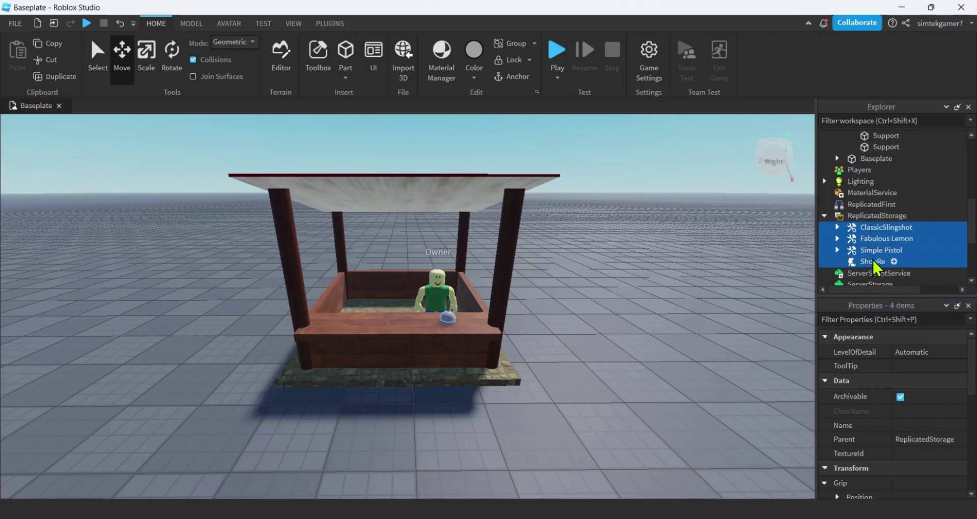
Move the SimpleLeaderBoard script into ServerScriptService
scroll(867, 170, "up", 5)
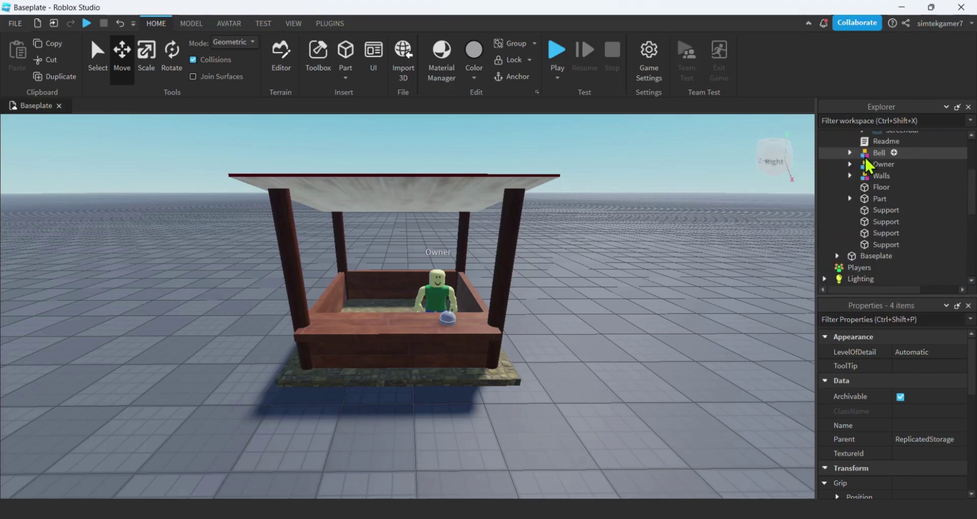
scroll(866, 170, "up", 3)
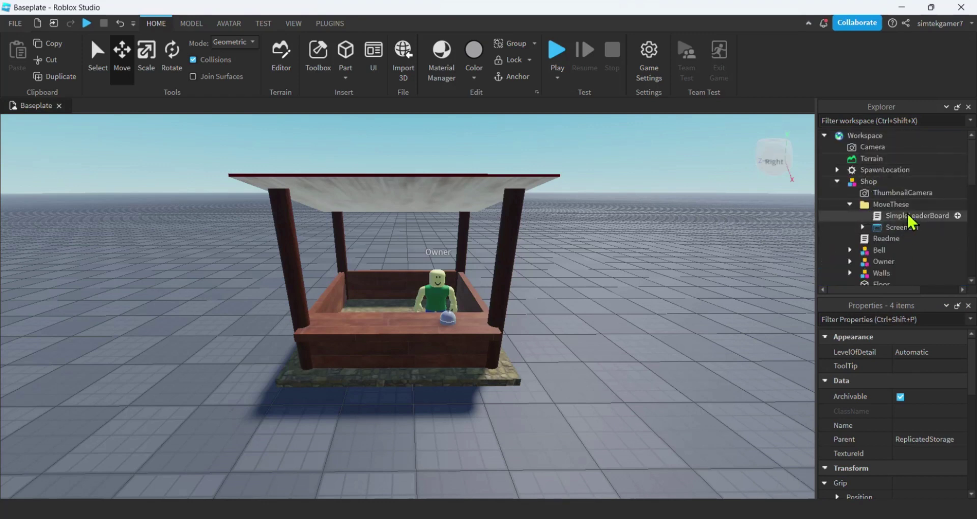
scroll(908, 214, "down", 3)
left_click_drag(906, 189, 890, 249)
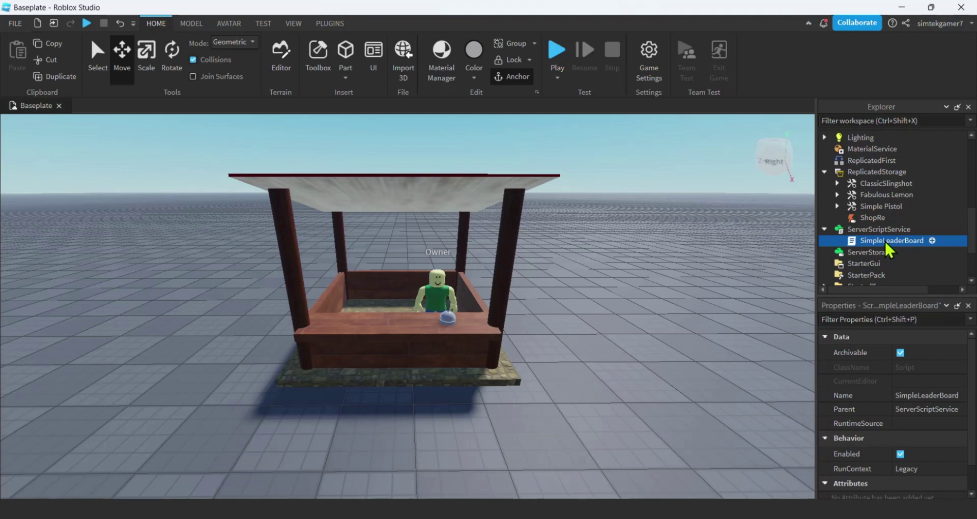
Open SimpleLeaderBoard and highlight its leaderstats lookup and the Points value starting at 5000
double_click(886, 243)
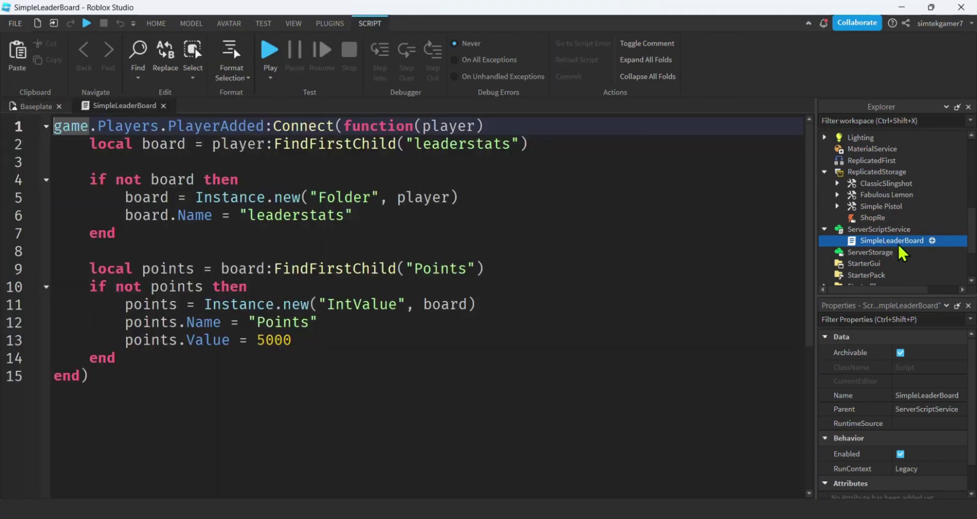
left_click_drag(90, 145, 571, 152)
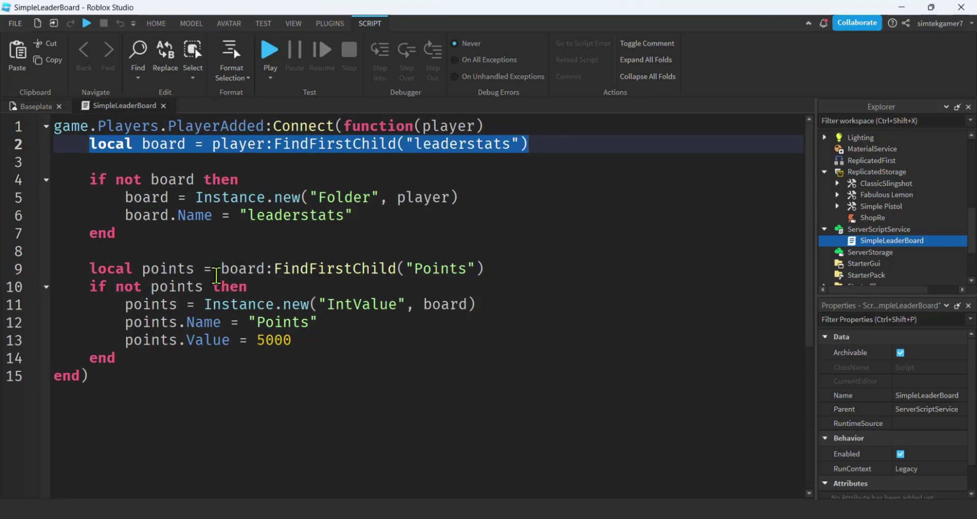
left_click_drag(124, 304, 193, 298)
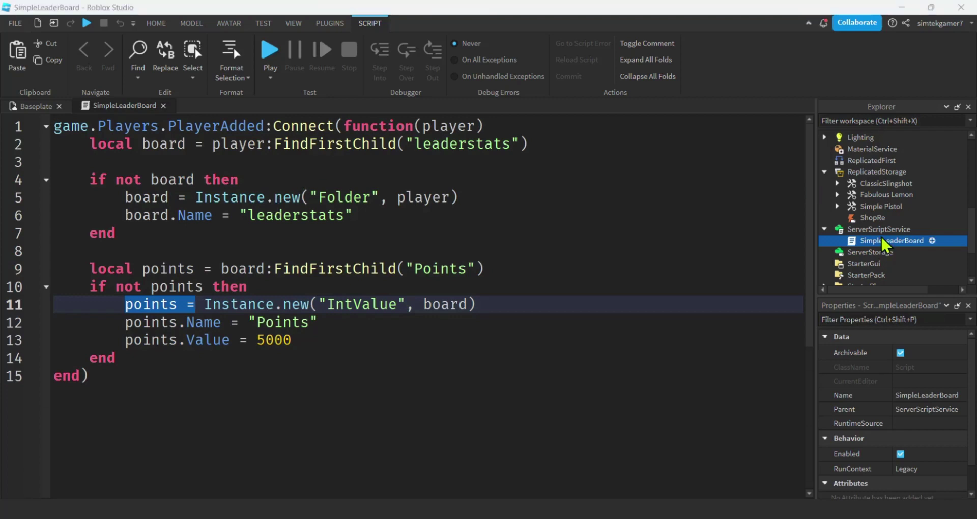
scroll(864, 231, "up", 3)
Move the shop ScreenGui from MoveThese into StarterGui, then expand it and ShopFrm
scroll(860, 229, "up", 5)
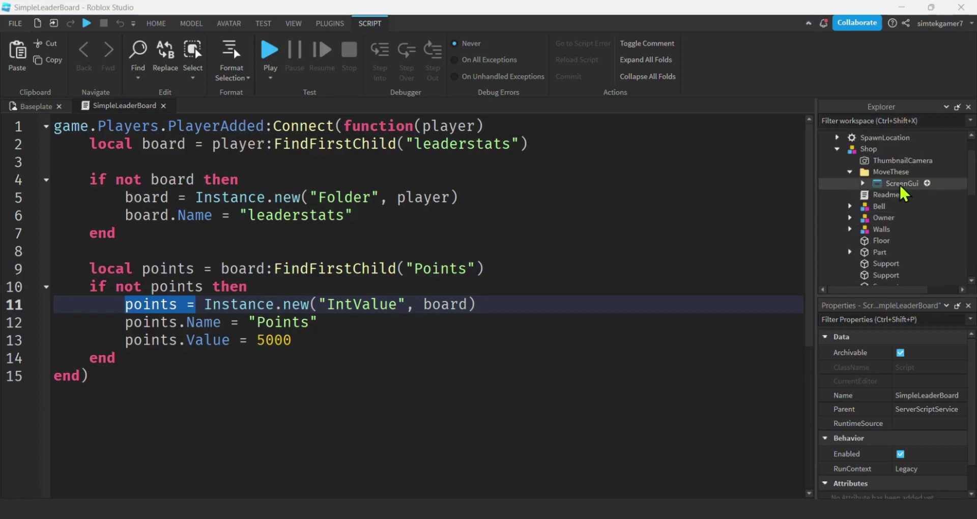
left_click(900, 186)
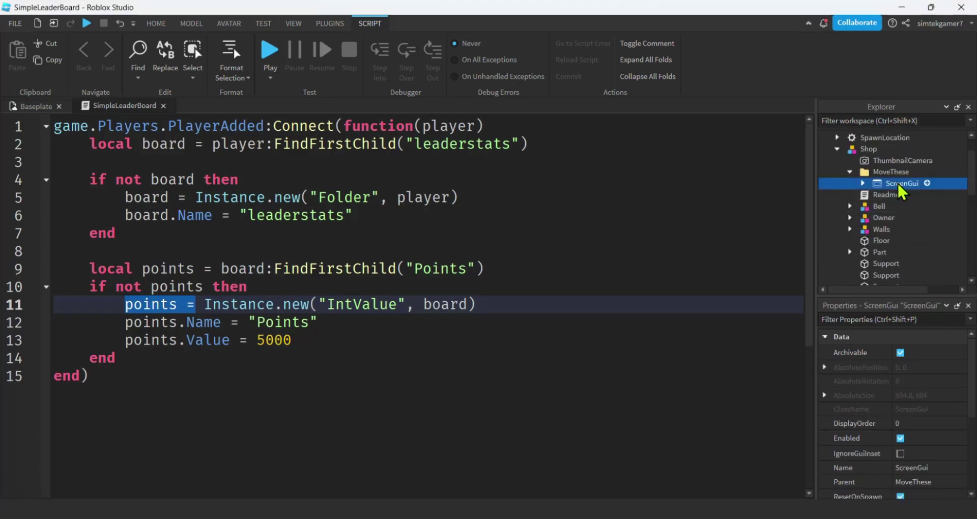
left_click_drag(900, 190, 879, 242)
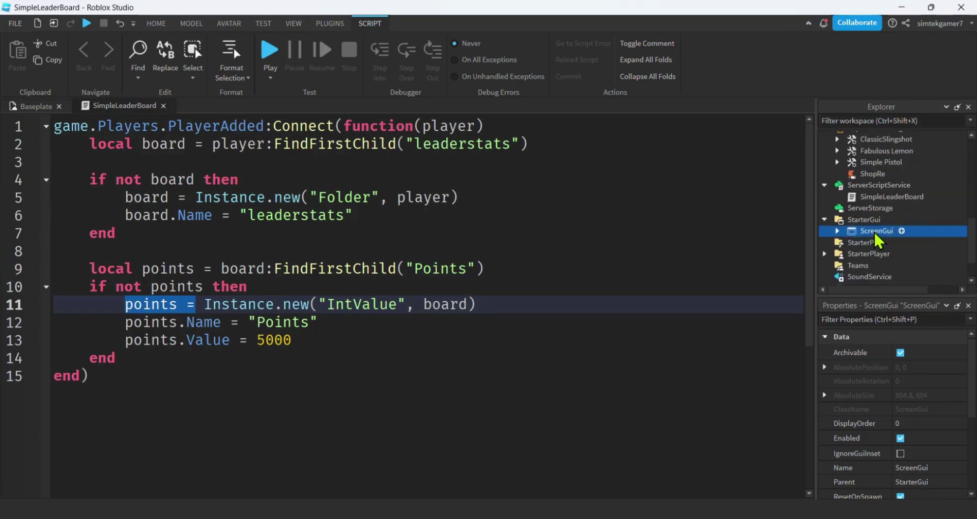
left_click(837, 231)
scroll(840, 214, "down", 2)
left_click(849, 187)
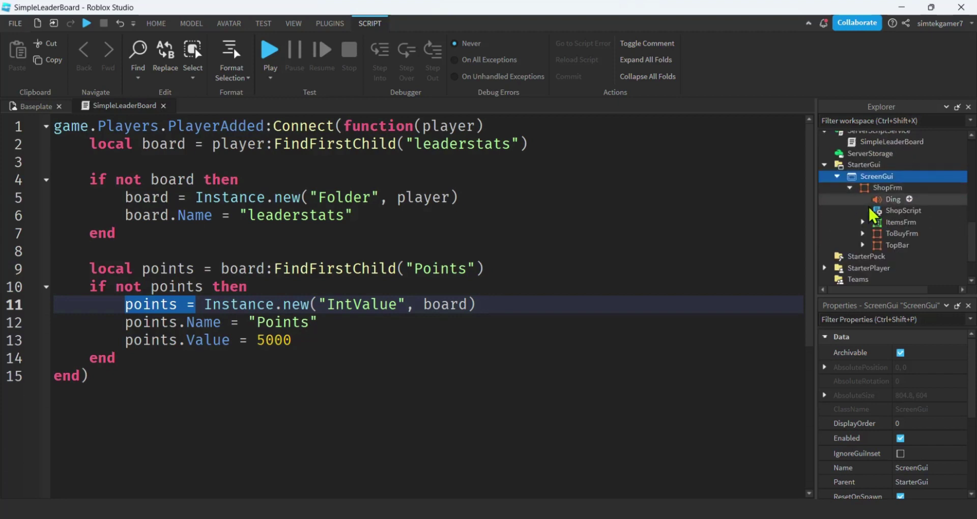
Playtest, walk into the stand, buy the Fabulous Lemon for 2000 points and equip it
left_click(268, 53)
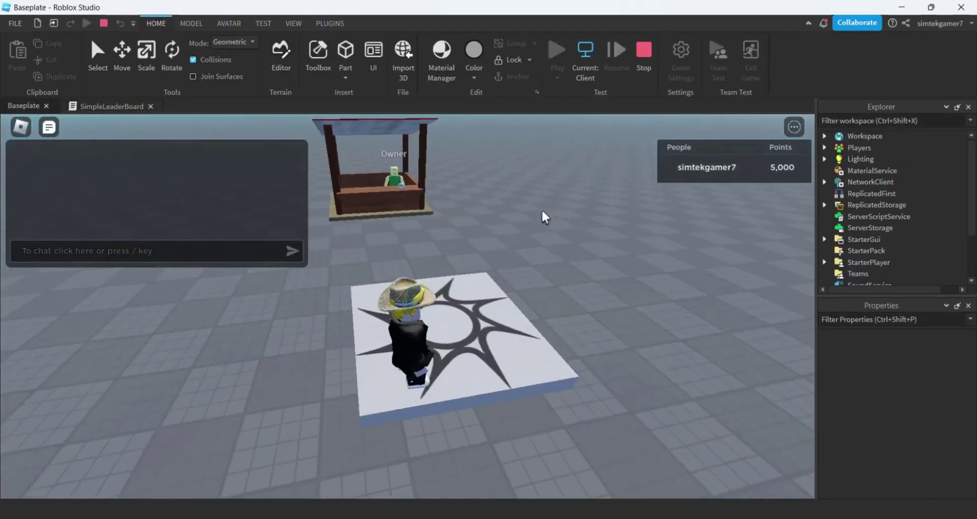
key("w")
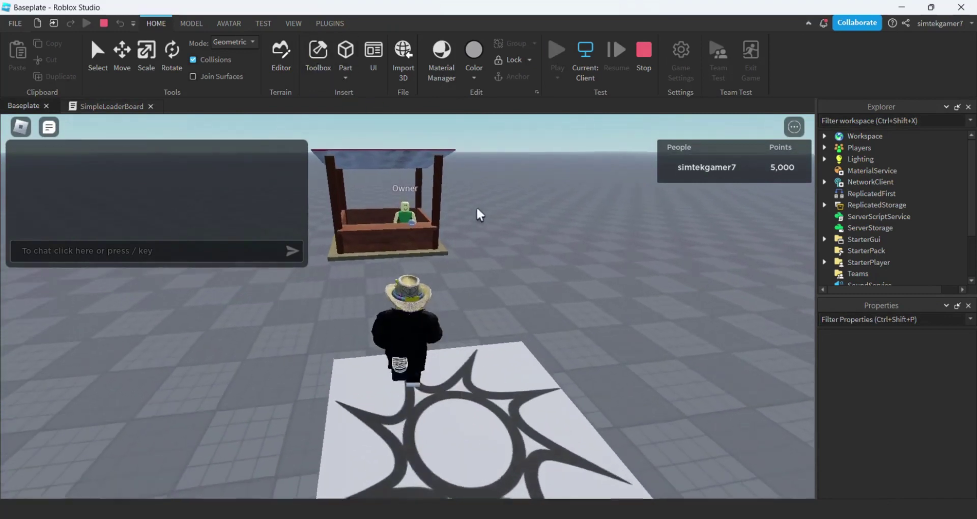
key("w")
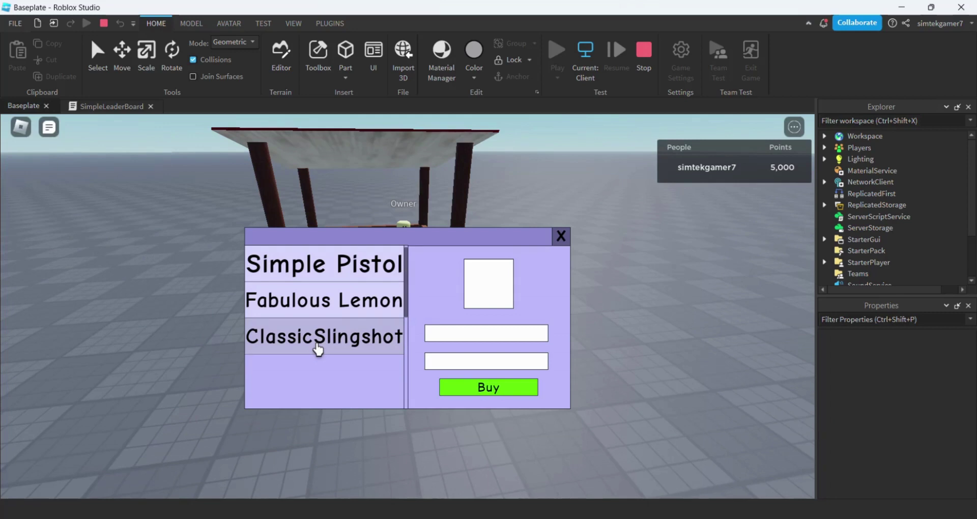
left_click(318, 302)
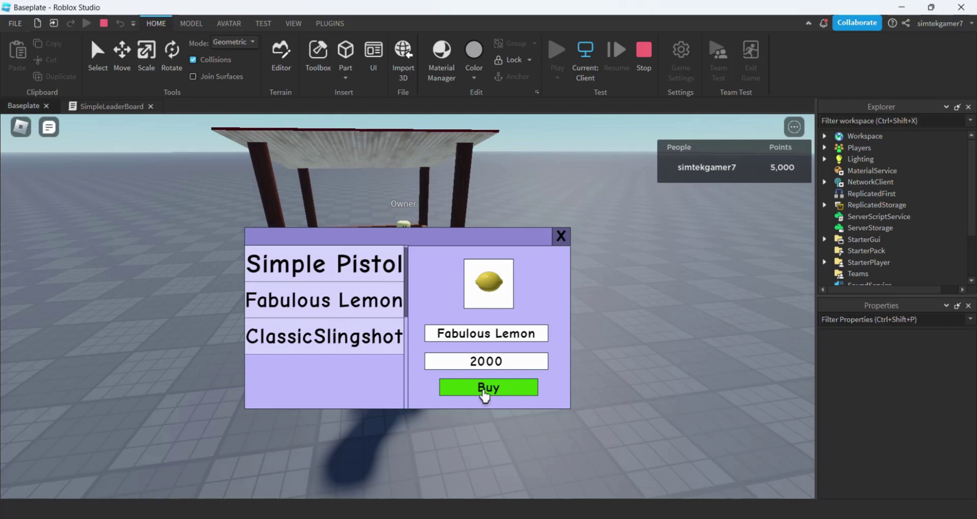
left_click(485, 394)
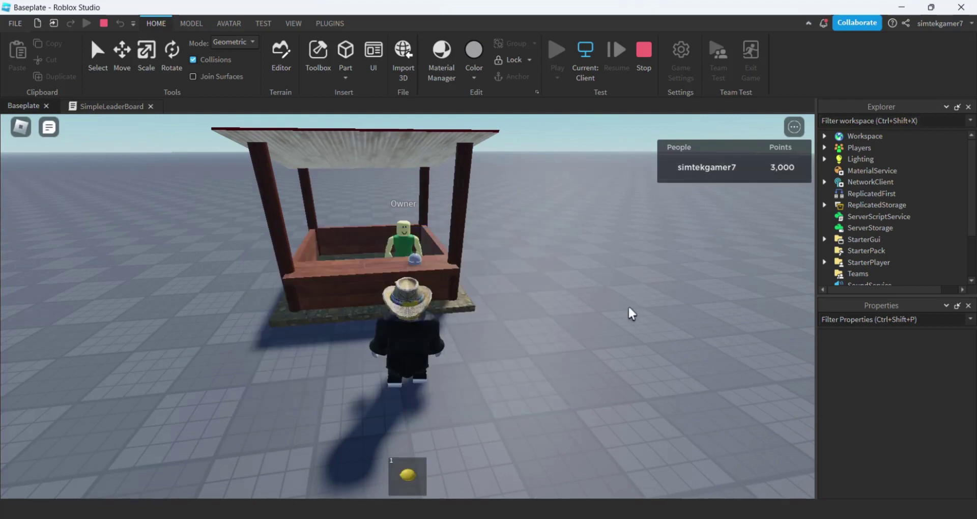
key("s")
left_click(408, 480)
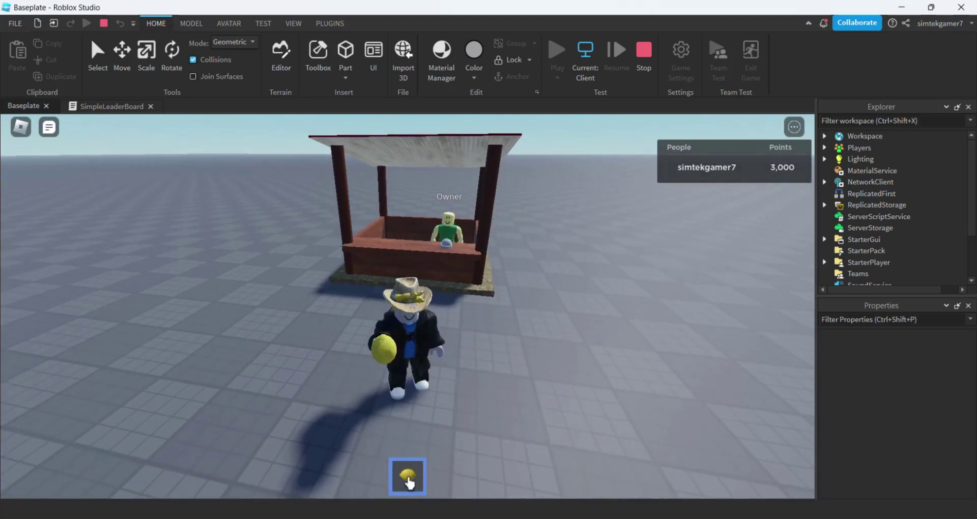
right_click_drag(409, 481, 540, 412)
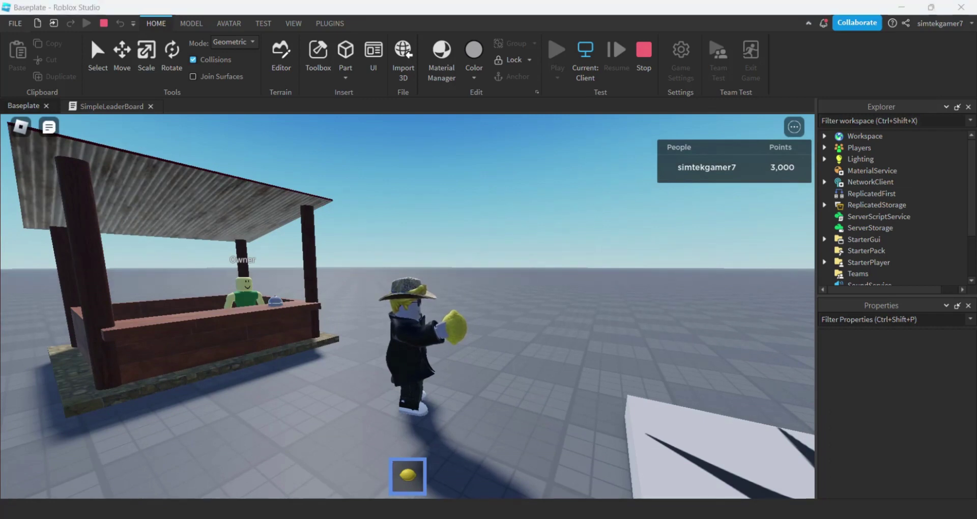
Stop the playtest and browse the Toolbox Marketplace's Weapons category
left_click(646, 47)
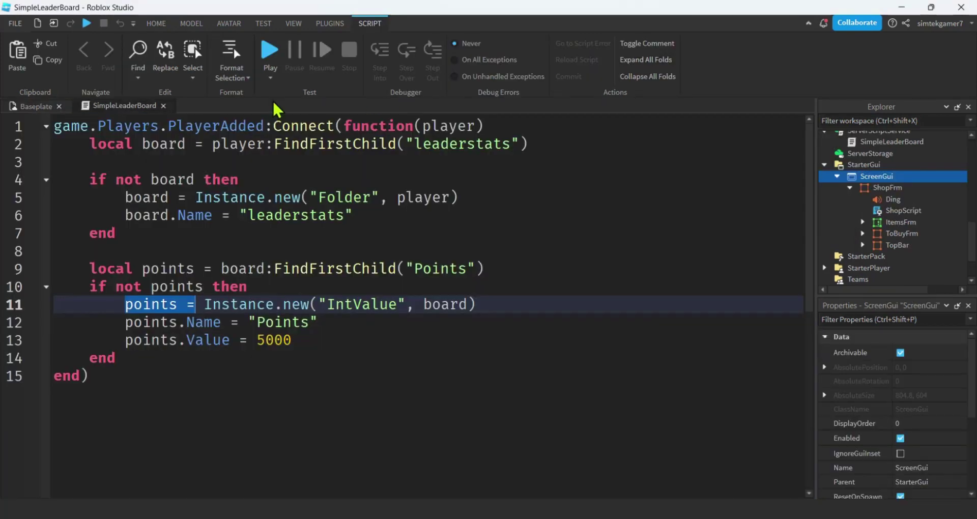
left_click(27, 109)
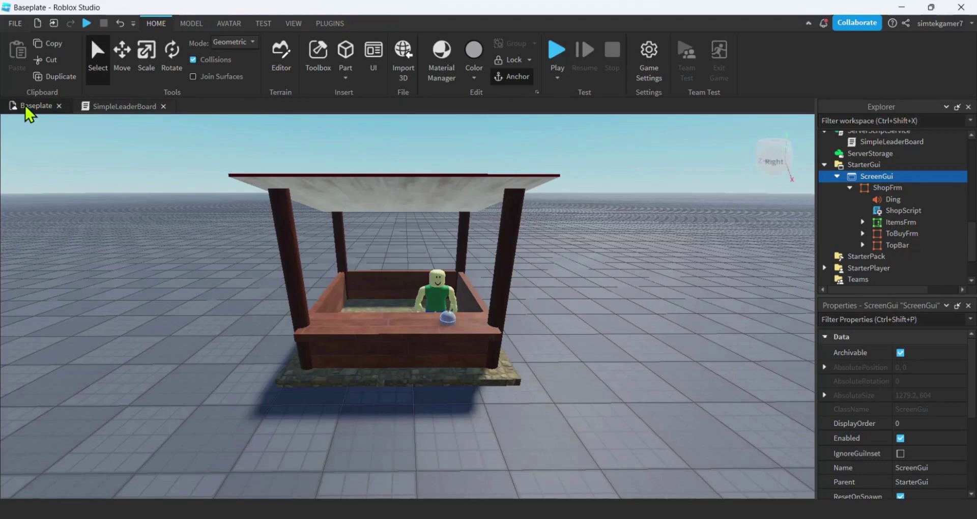
left_click(316, 45)
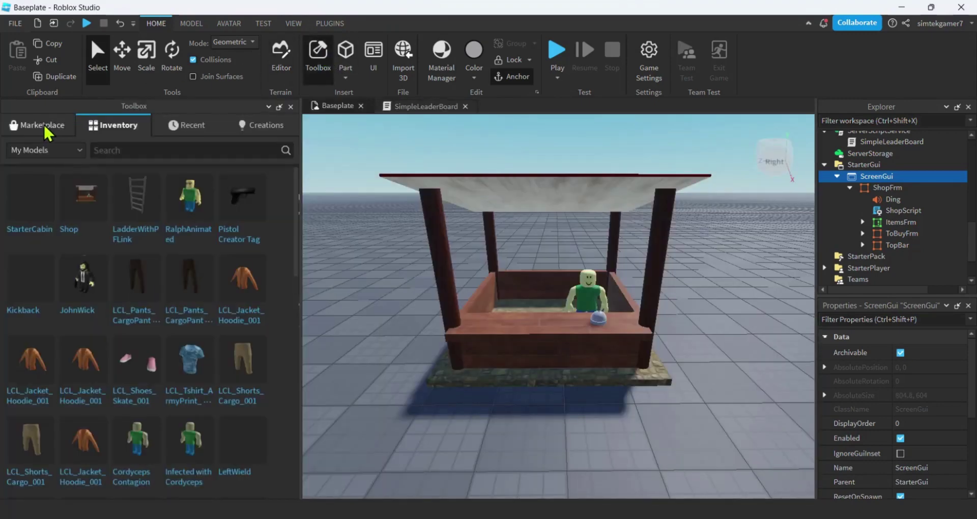
left_click(43, 125)
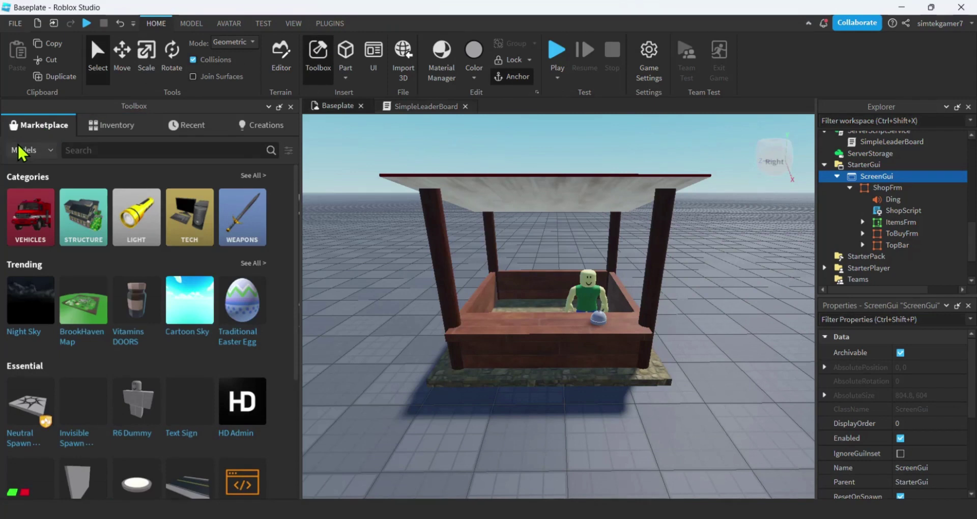
left_click(91, 151)
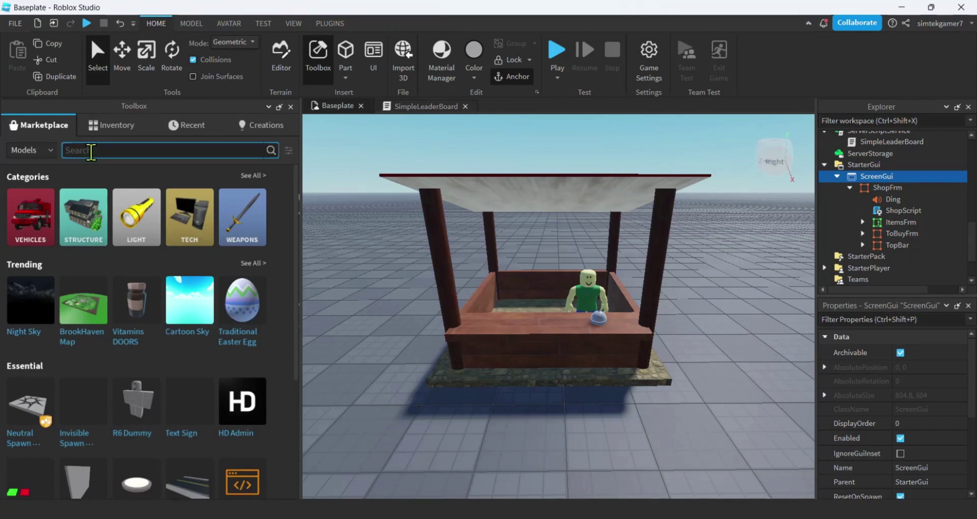
left_click(242, 217)
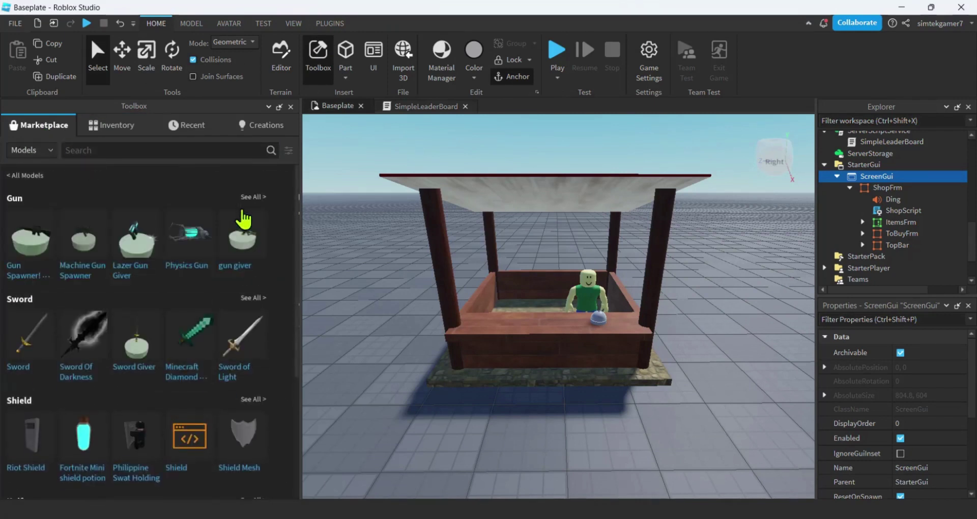
Place the Sword model beside the stall, accepting the scripts warning, and close the Toolbox
right_click_drag(375, 375, 383, 367)
mouse_move(21, 345)
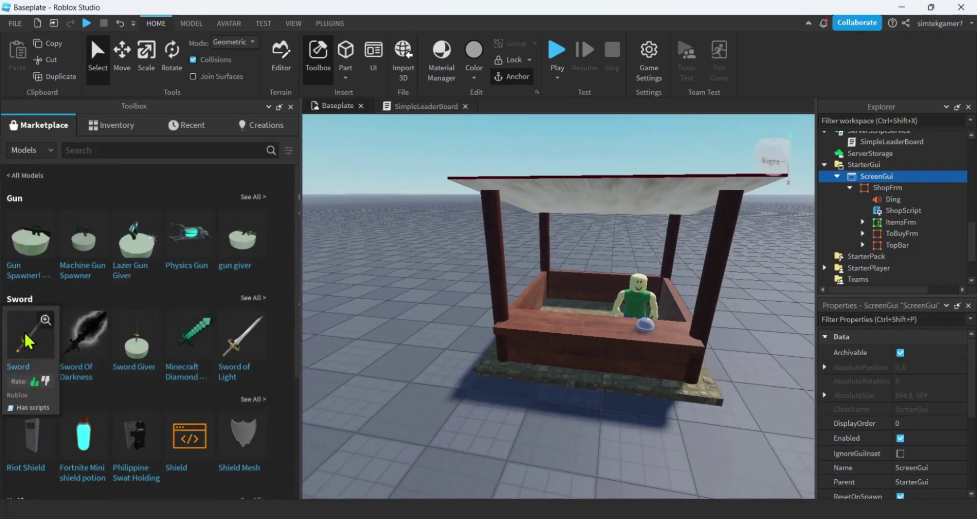
left_click_drag(22, 345, 410, 361)
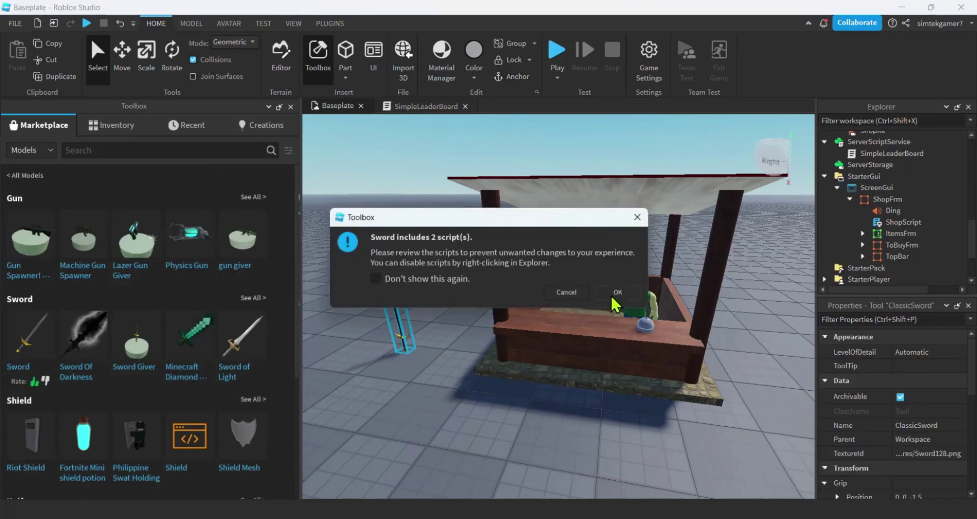
left_click(624, 291)
left_click(291, 107)
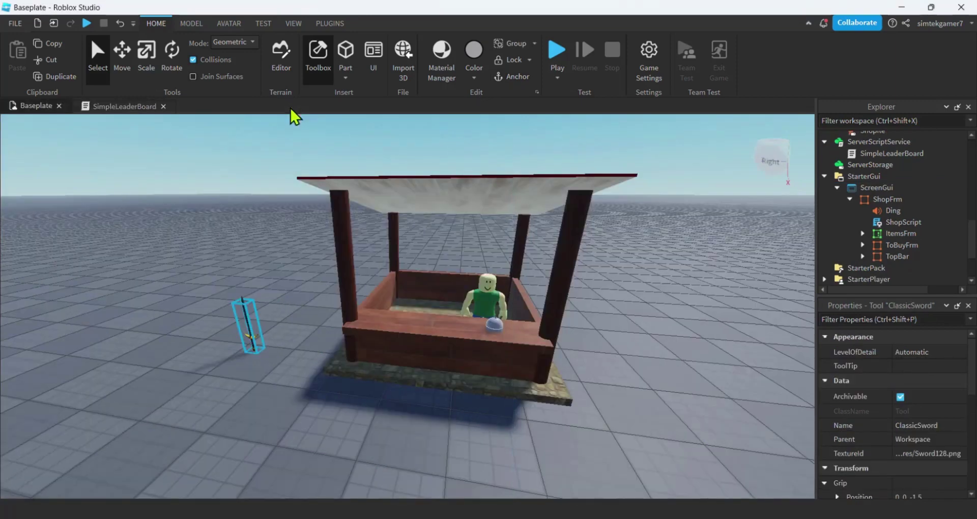
Collapse the Shop model and drag ClassicSword from the Workspace into ReplicatedStorage
right_click_drag(365, 415, 701, 307)
scroll(892, 200, "up", 8)
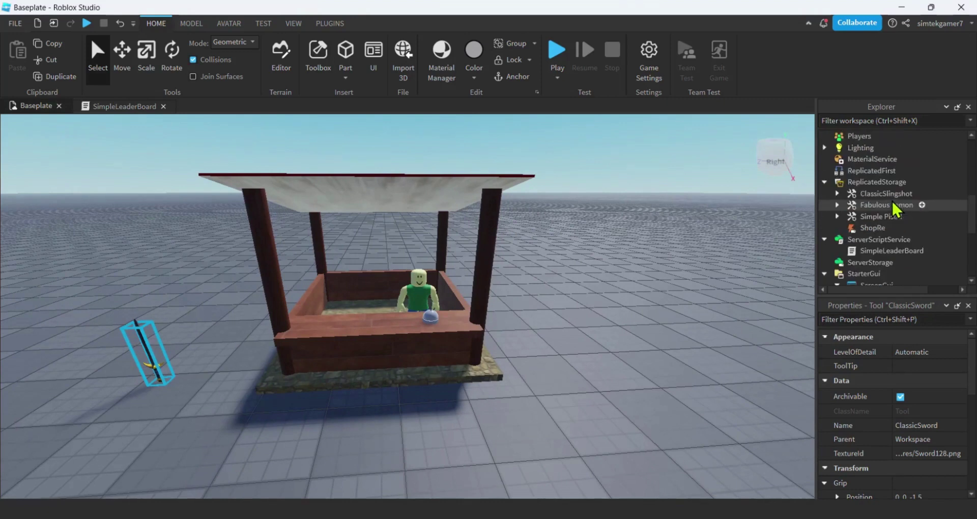
scroll(887, 196, "up", 6)
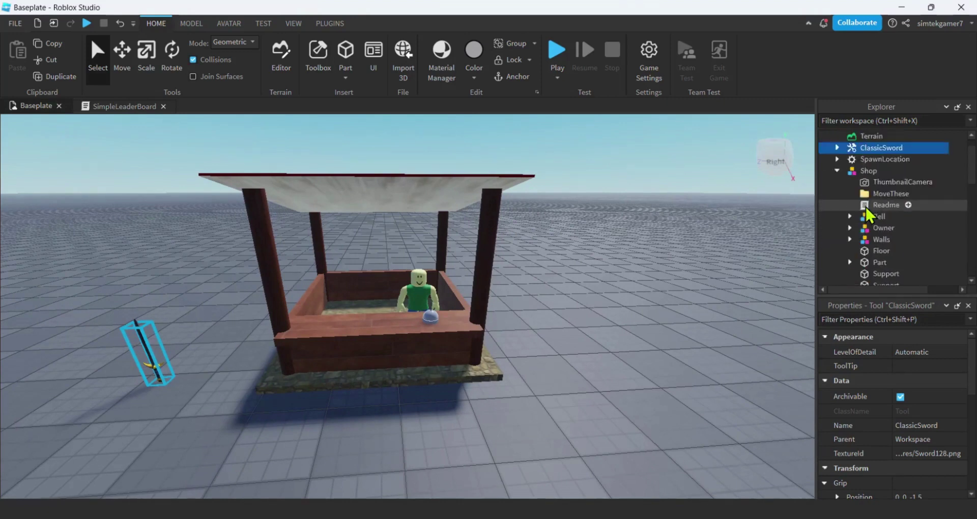
left_click(837, 194)
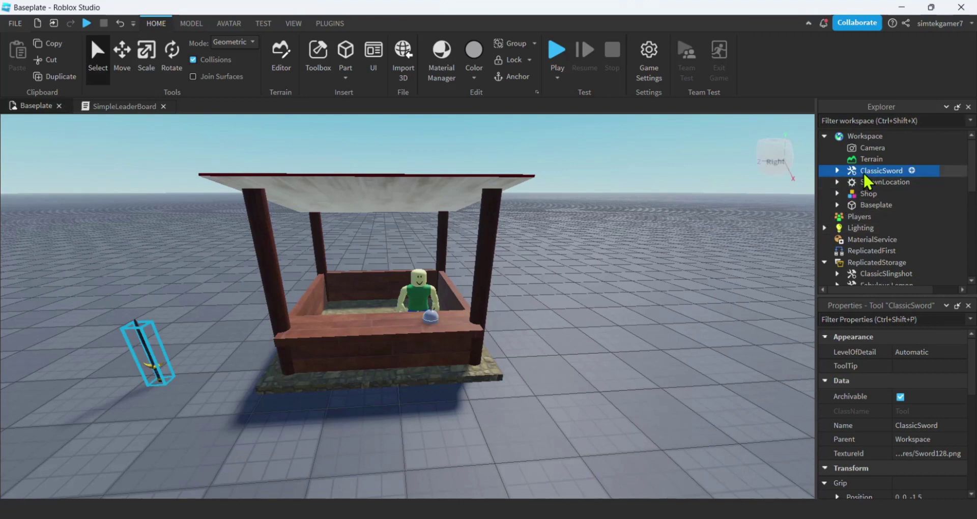
left_click_drag(862, 172, 872, 260)
scroll(874, 258, "down", 1)
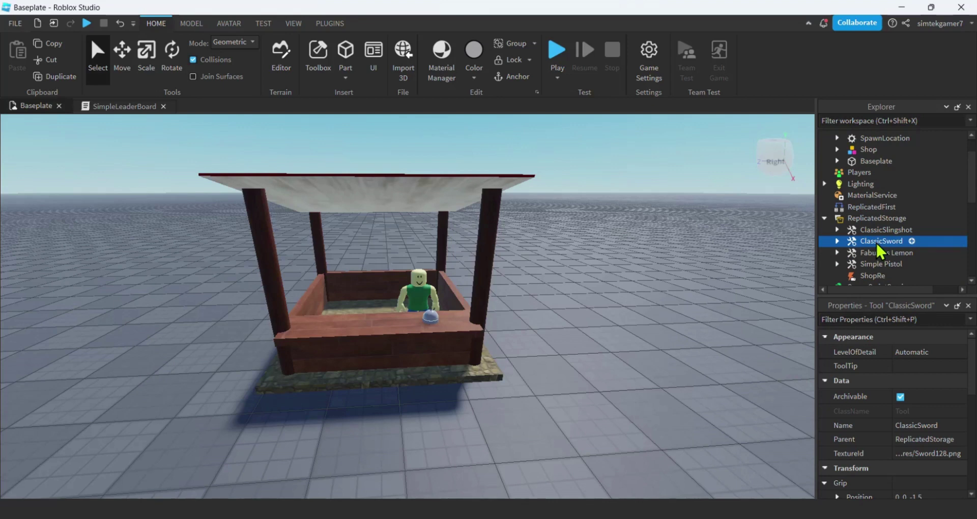
left_click(875, 241)
key("ctrl+c")
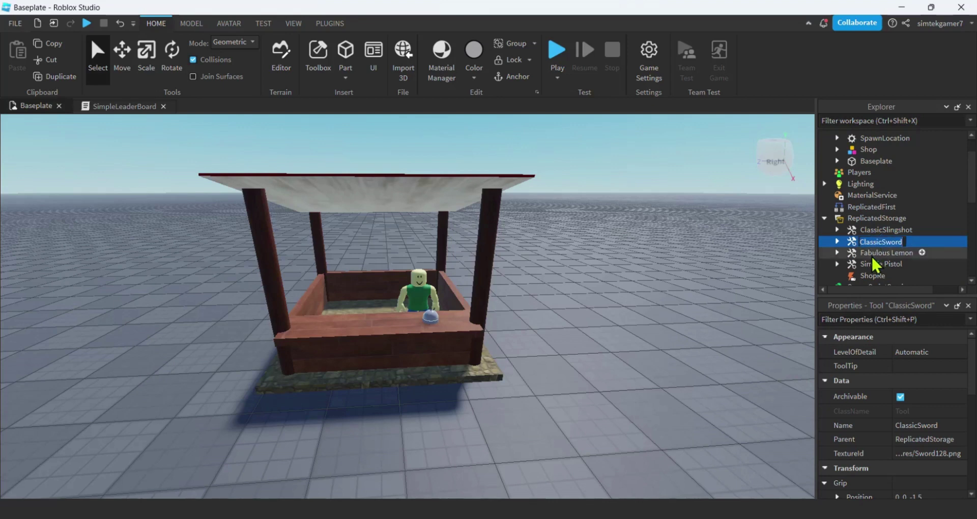
scroll(875, 244, "down", 2)
scroll(875, 245, "down", 3)
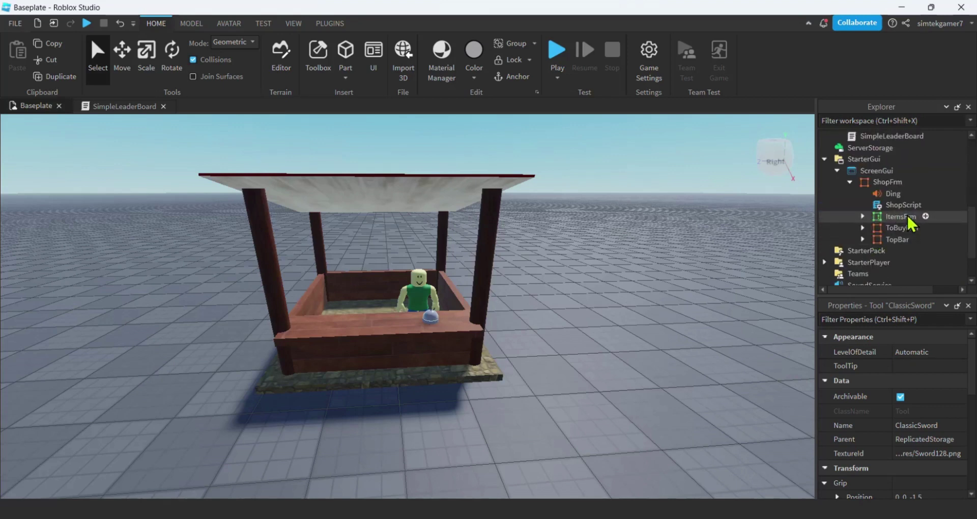
Make ShopFrm visible, expand ItemsFrm and duplicate the last Item2Btn with Ctrl+D
left_click(889, 182)
scroll(890, 443, "down", 6)
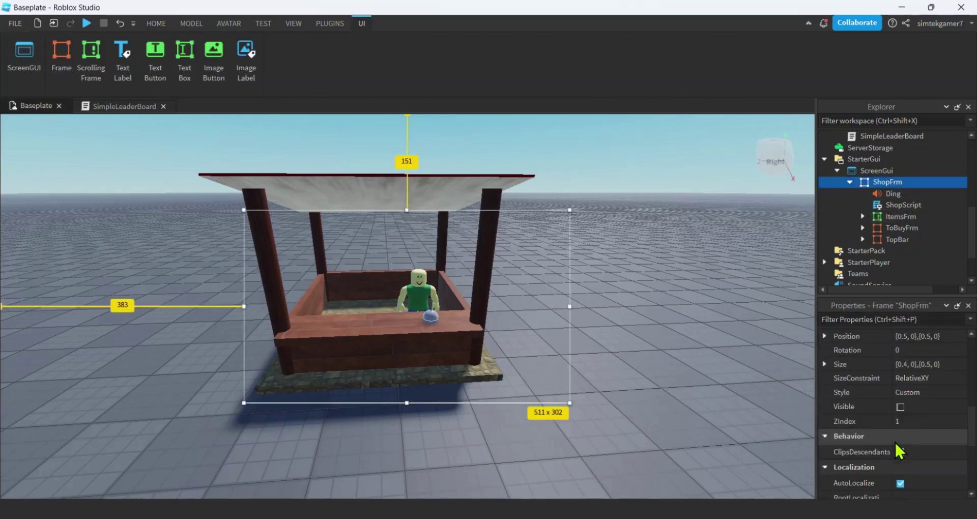
left_click(900, 406)
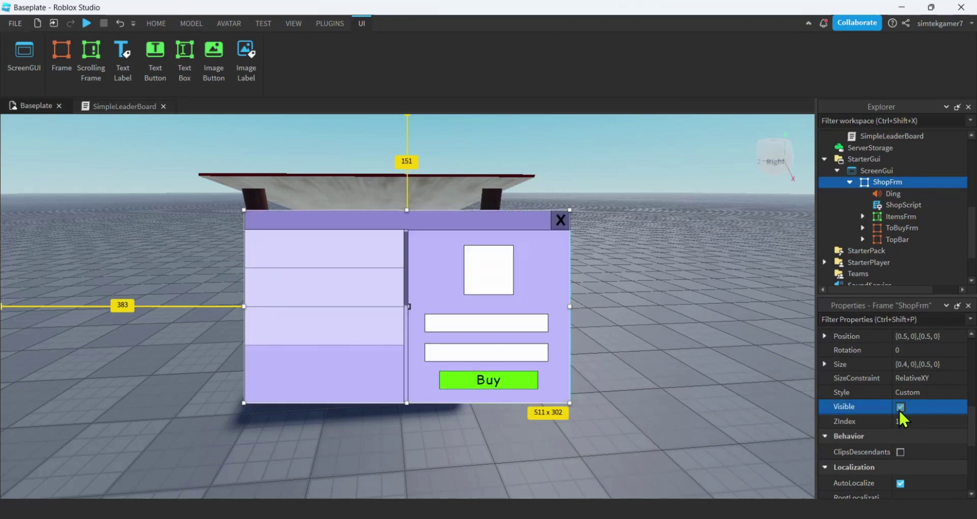
left_click(888, 216)
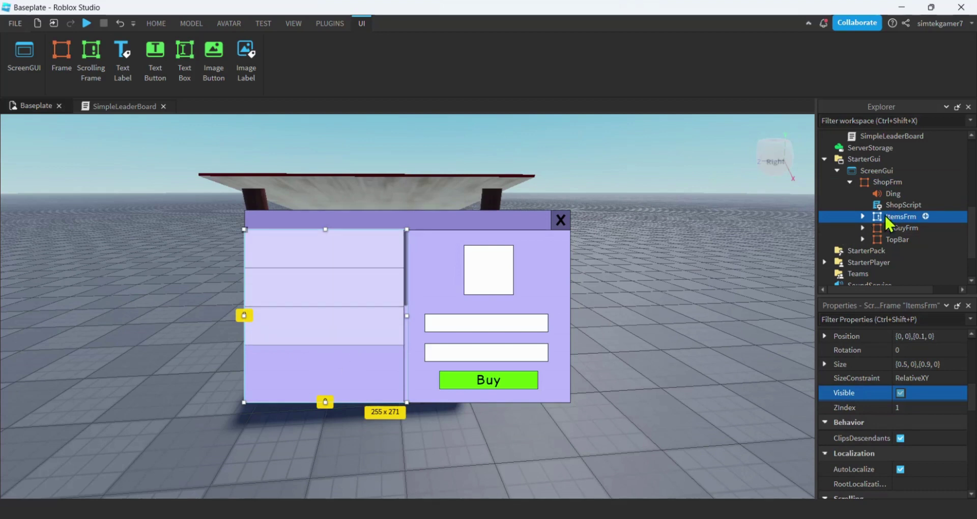
left_click(862, 215)
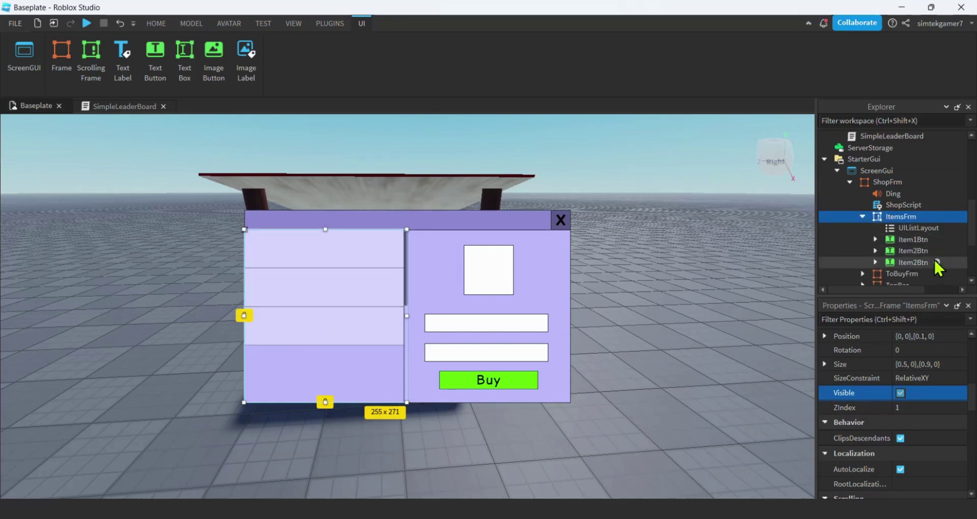
scroll(927, 246, "down", 1)
left_click(910, 230)
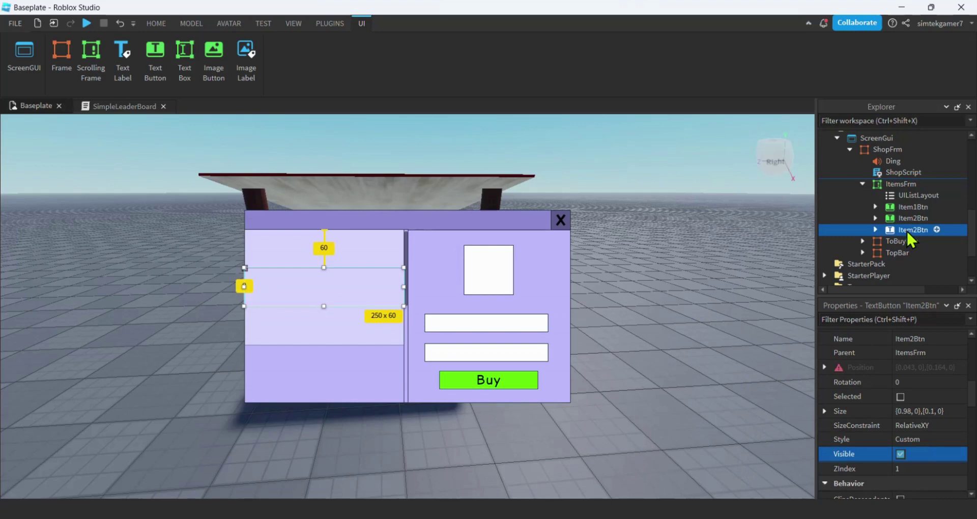
key("ctrl+d")
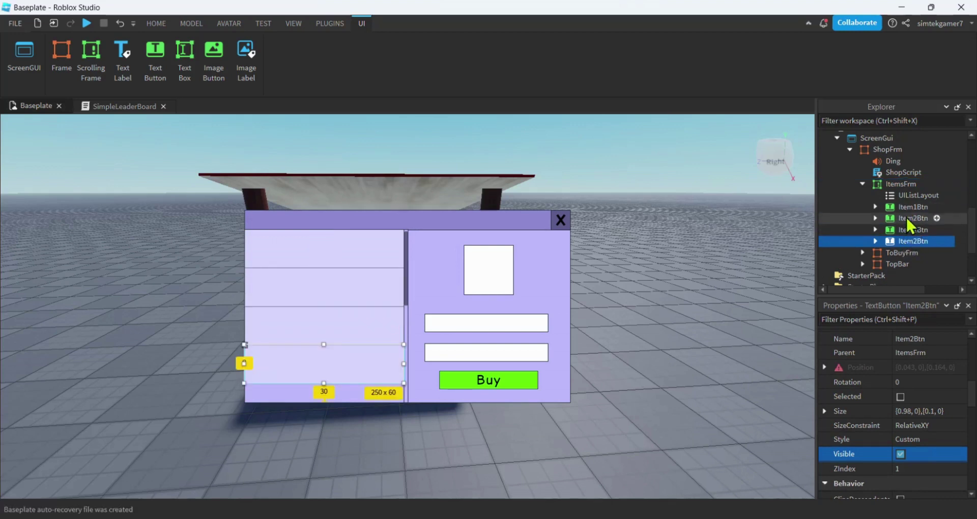
Change the new button's ItemName value from Fabulous Lemon to ClassicSword
left_click(875, 241)
scroll(874, 239, "down", 1)
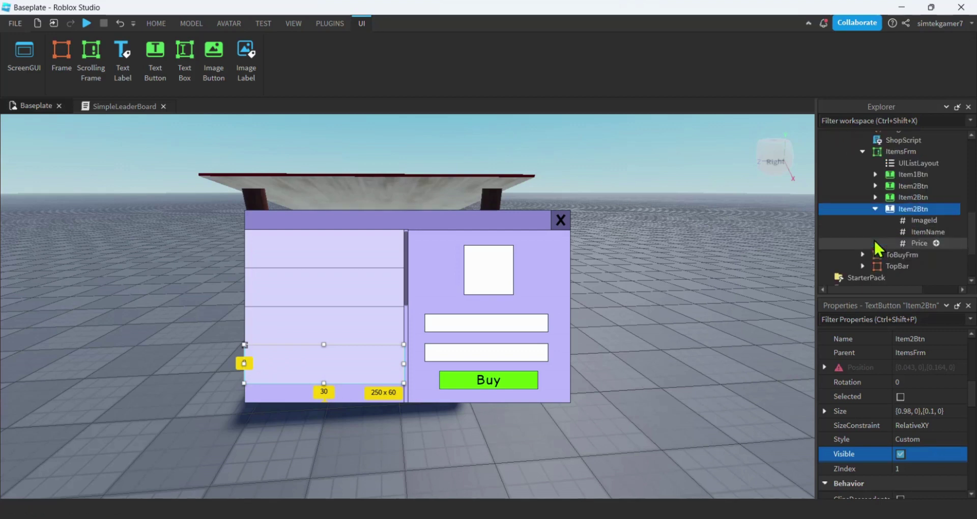
left_click(923, 234)
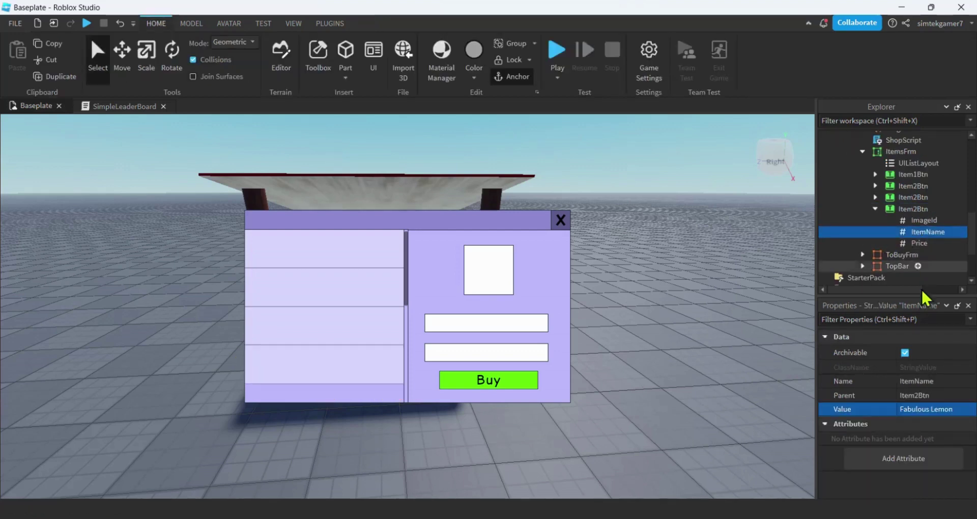
double_click(962, 406)
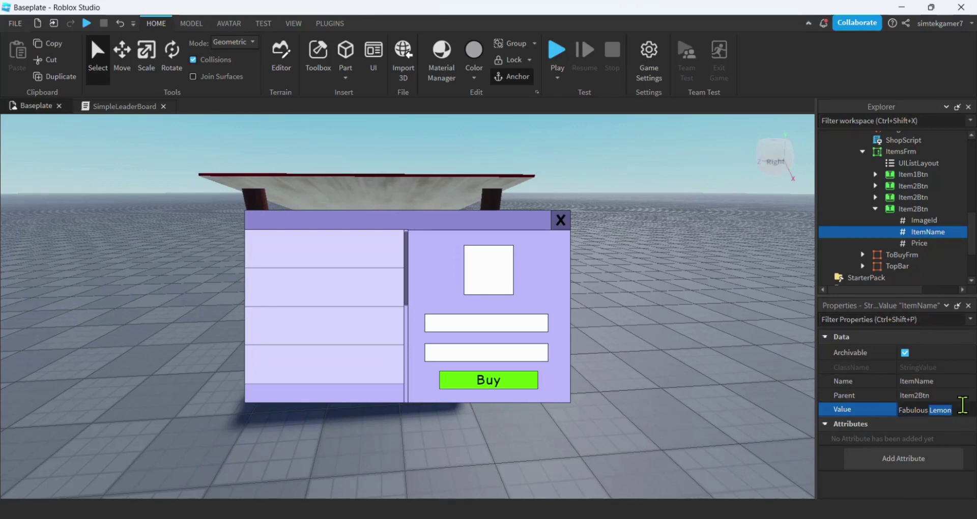
key("BackSpace")
key("BackSpace")
key("BackSpace")
key("BackSpace")
key("BackSpace")
key("BackSpace")
key("BackSpace")
key("BackSpace")
key("BackSpace")
key("BackSpace")
key("ctrl+v")
key("Return")
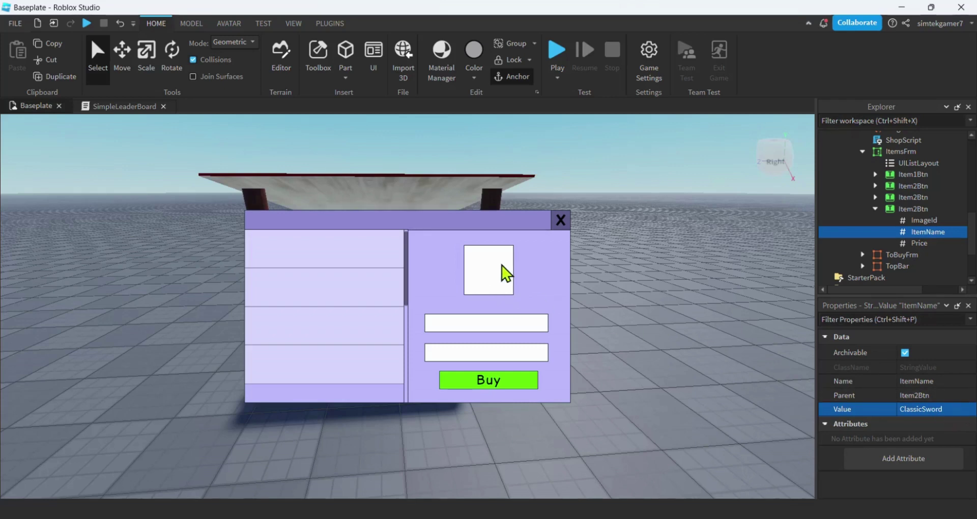
scroll(913, 219, "up", 1)
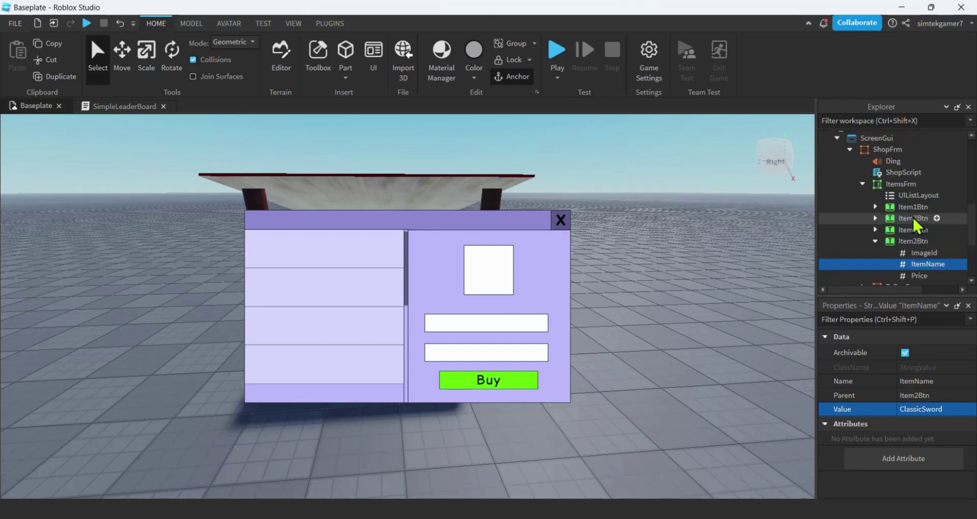
scroll(911, 215, "up", 5)
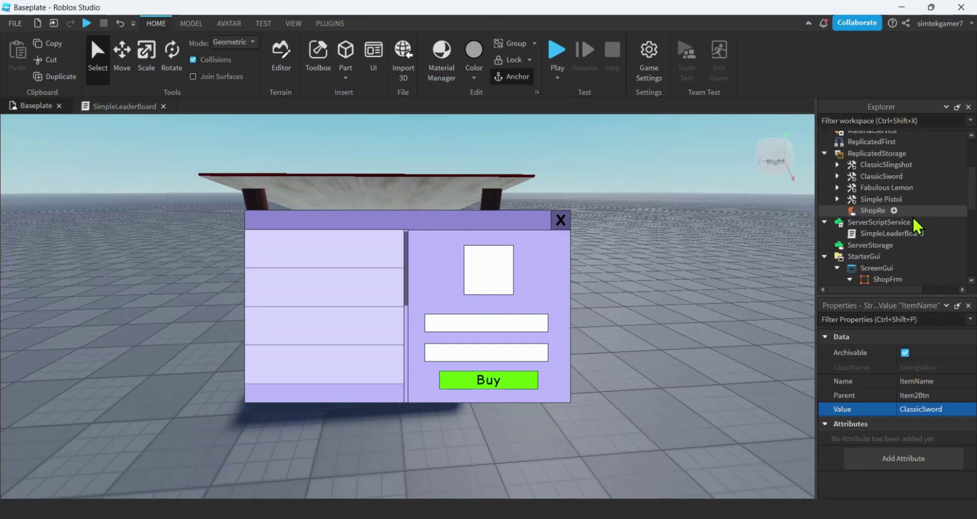
Copy ClassicSword's TextureId and paste it as the new button's ImageId value
left_click(884, 172)
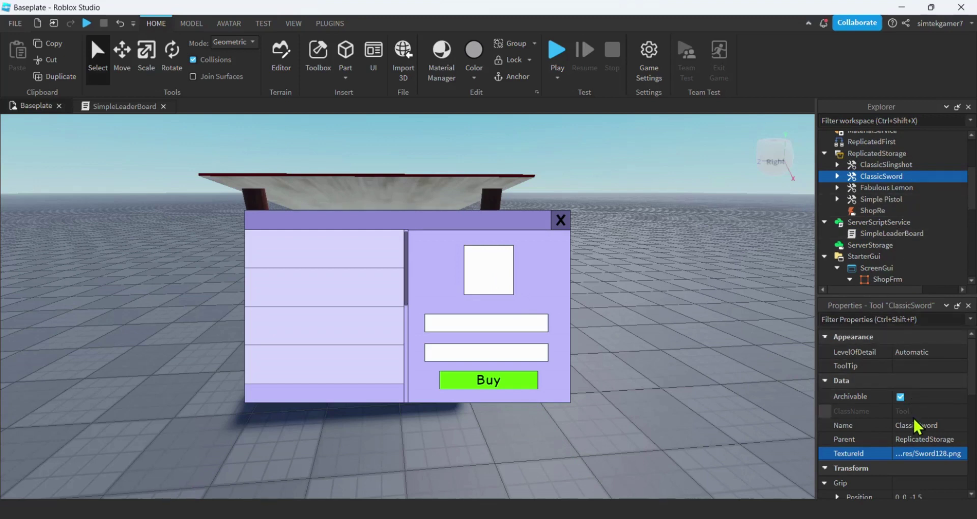
left_click(928, 453)
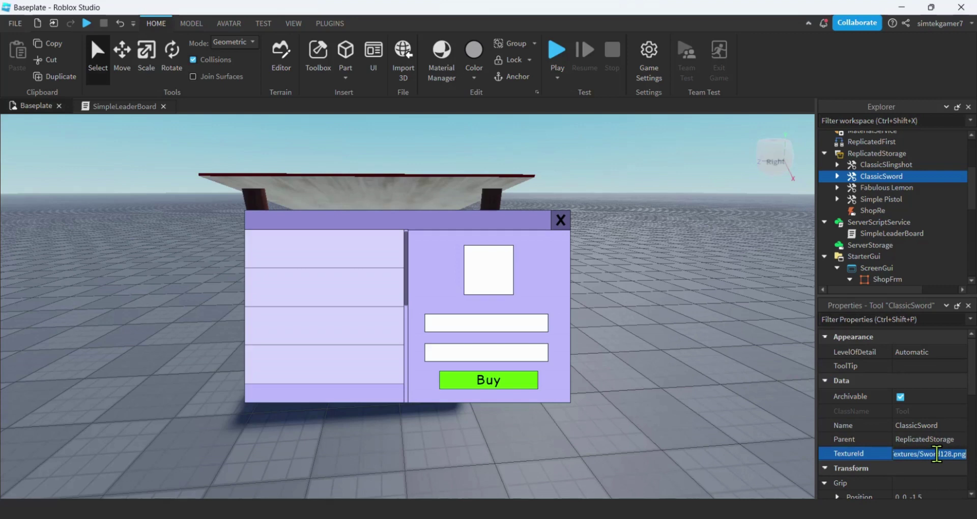
mouse_move(871, 182)
scroll(875, 191, "down", 2)
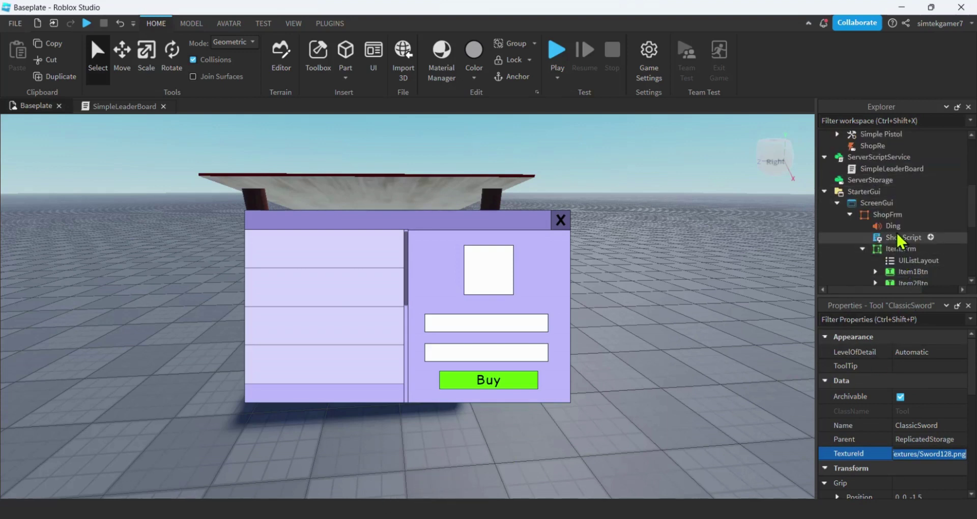
mouse_move(893, 228)
scroll(895, 233, "down", 2)
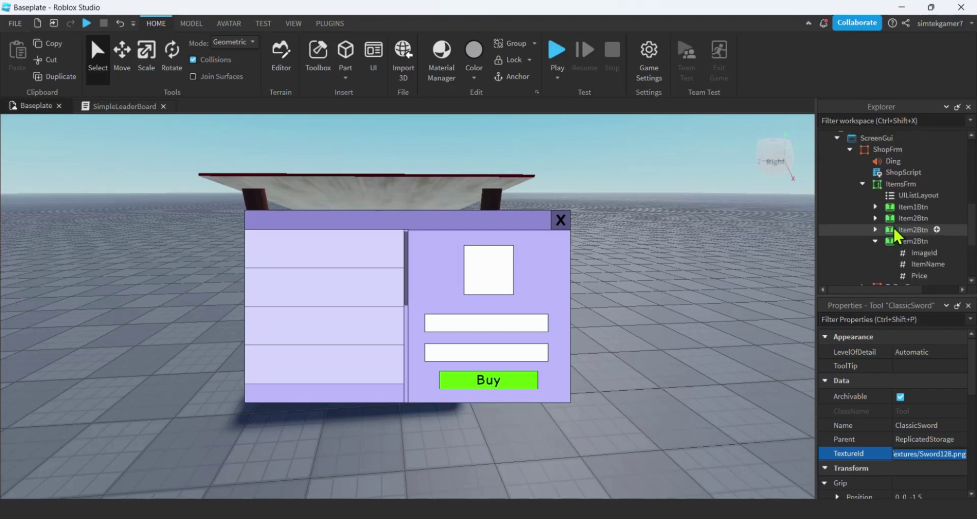
left_click(921, 253)
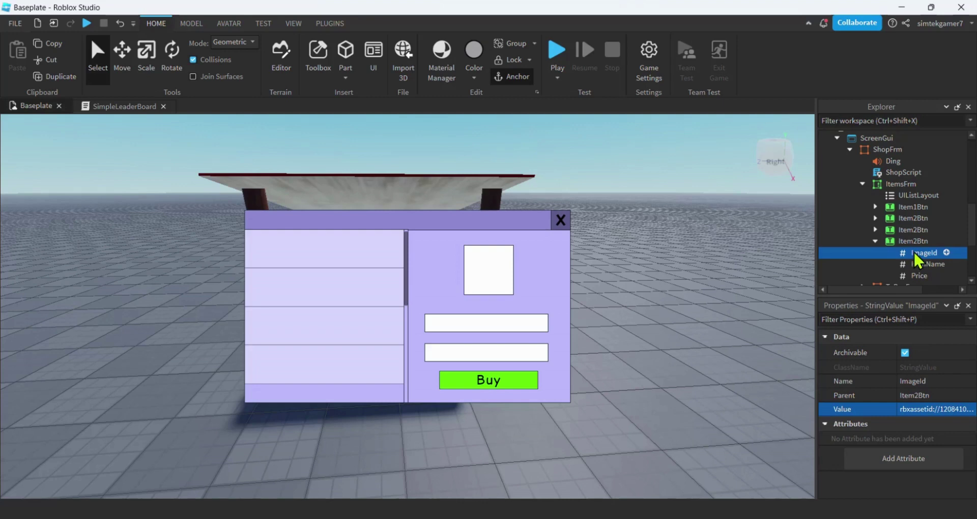
left_click(939, 408)
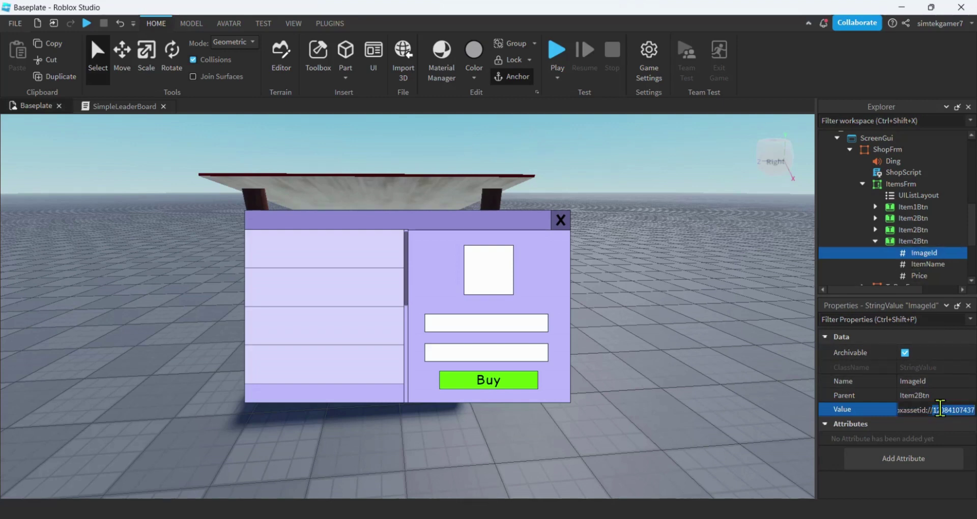
key("ctrl+a")
key("BackSpace")
key("ctrl+v")
key("Return")
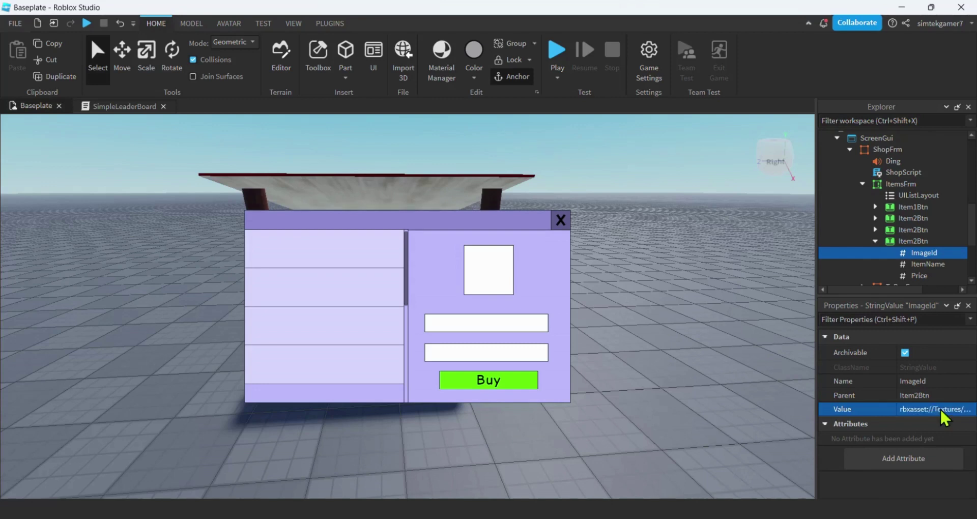
Change the new button's Price value from 2000 to 3000
left_click(920, 275)
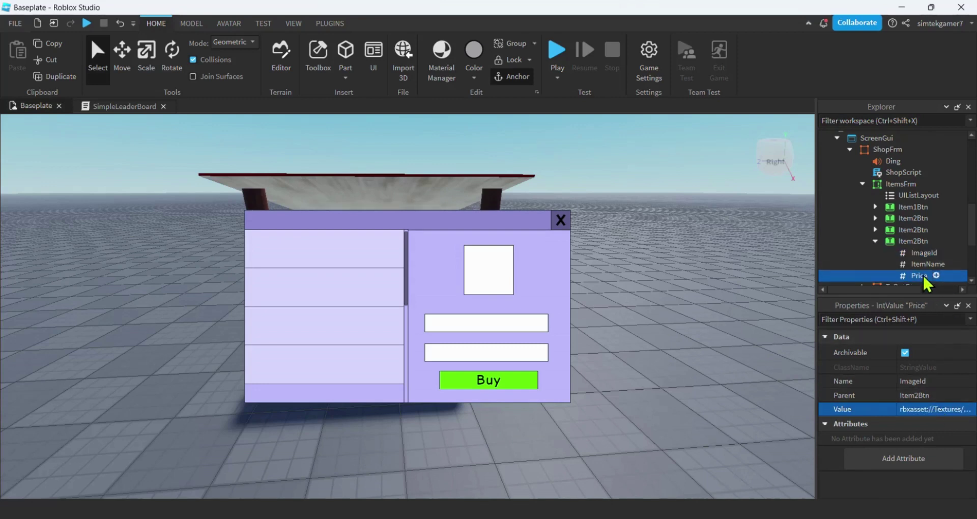
left_click(923, 410)
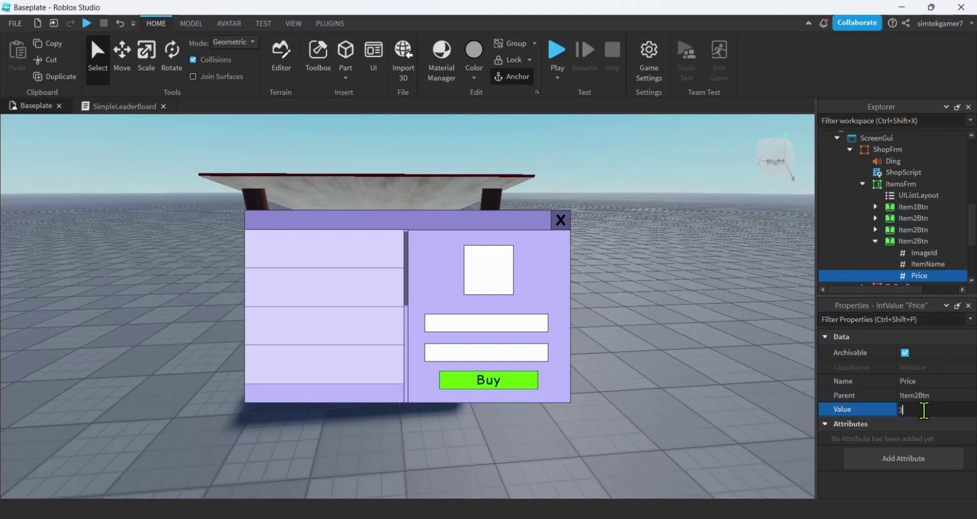
key("Return")
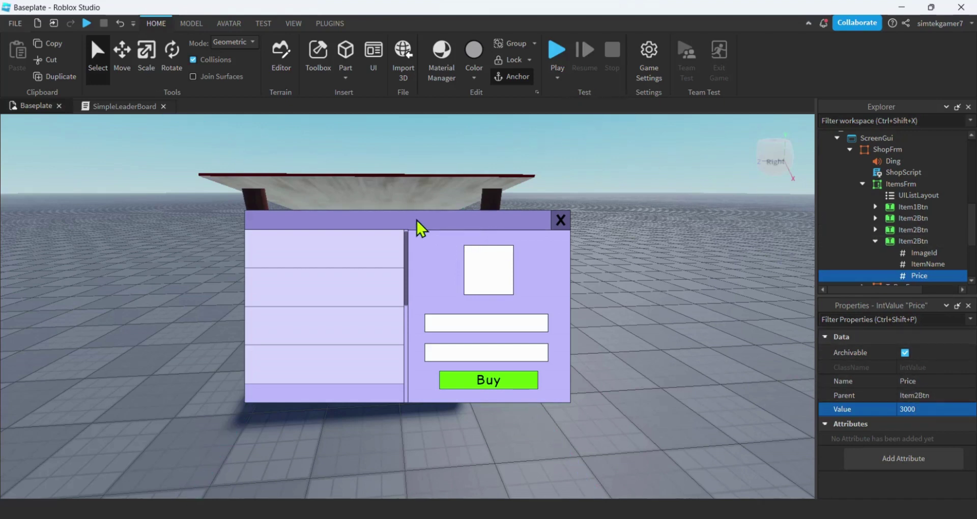
Untick Visible on ShopFrm to hide the shop window in the editor
left_click(887, 149)
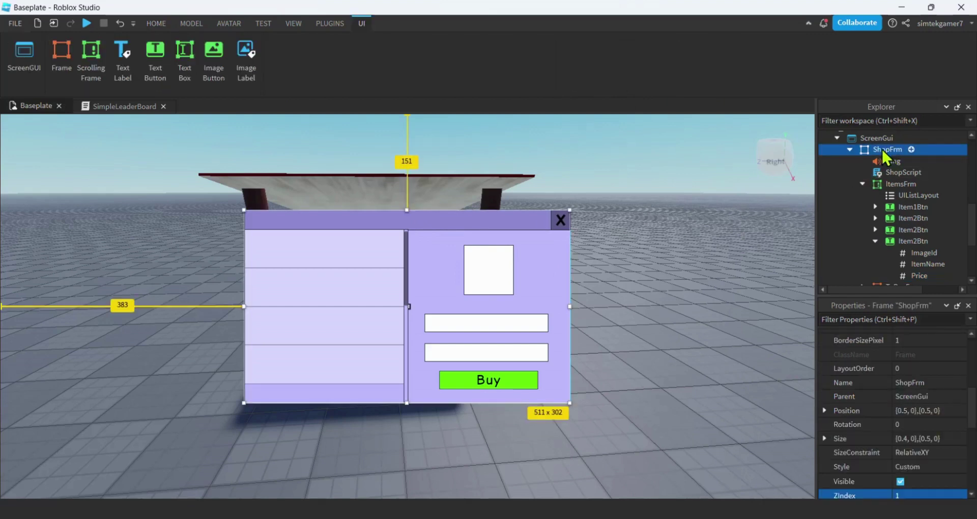
scroll(921, 376, "down", 2)
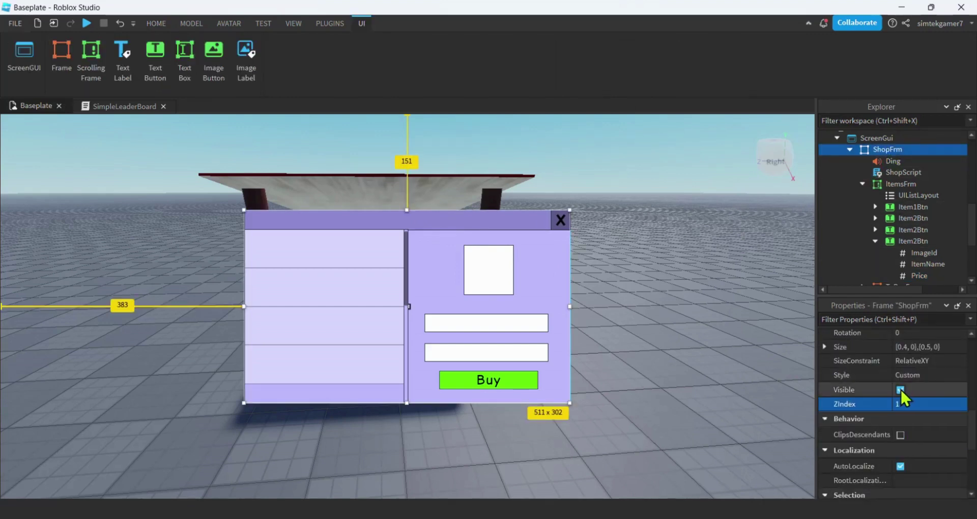
left_click(899, 388)
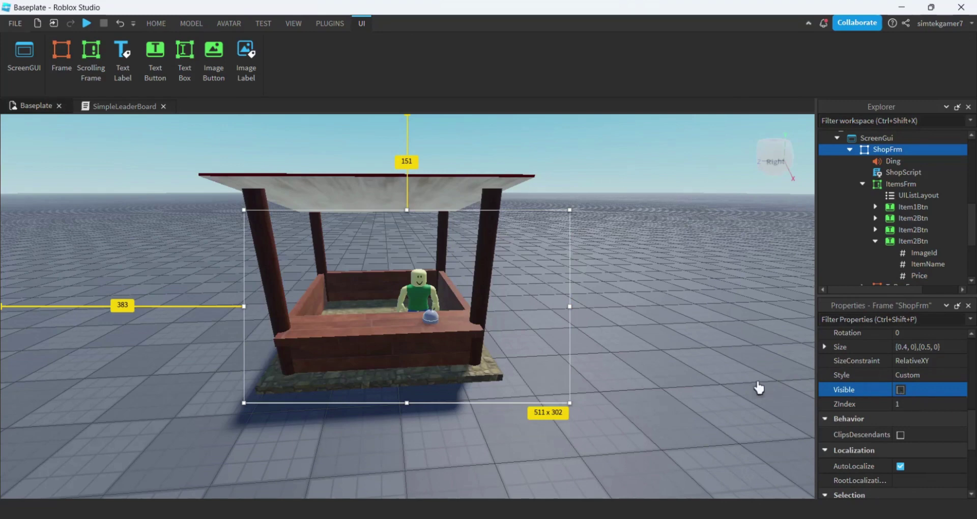
Playtest and buy the ClassicSword at the shop stand, dropping points from 5,000 to 2,000
left_click(86, 24)
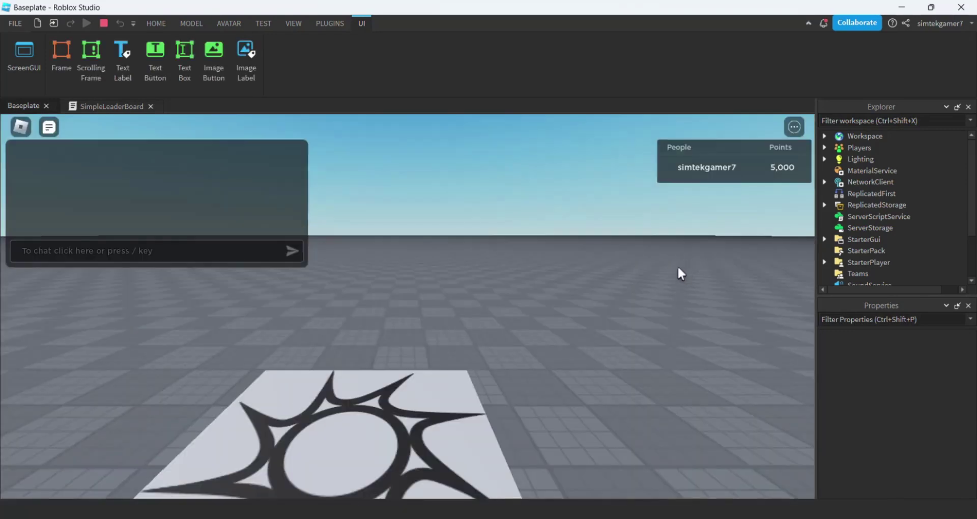
key("w")
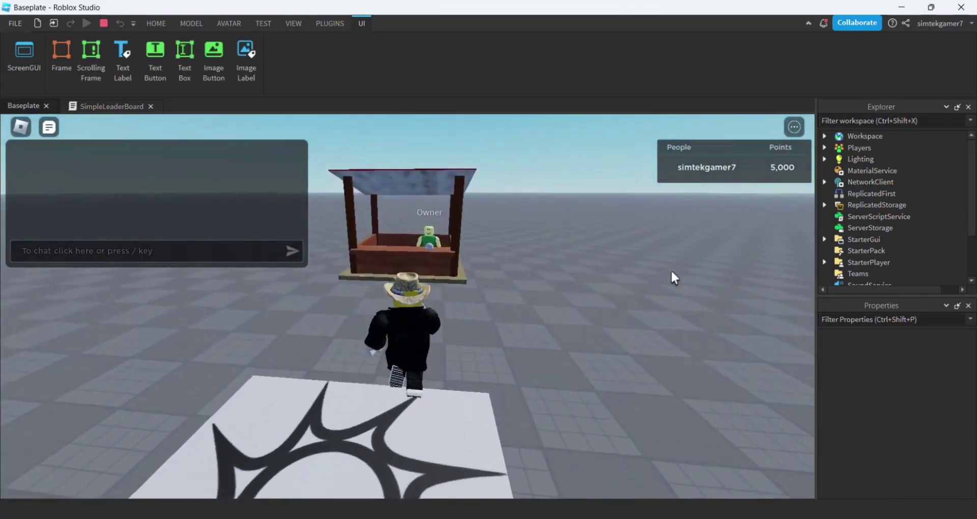
left_click(416, 272)
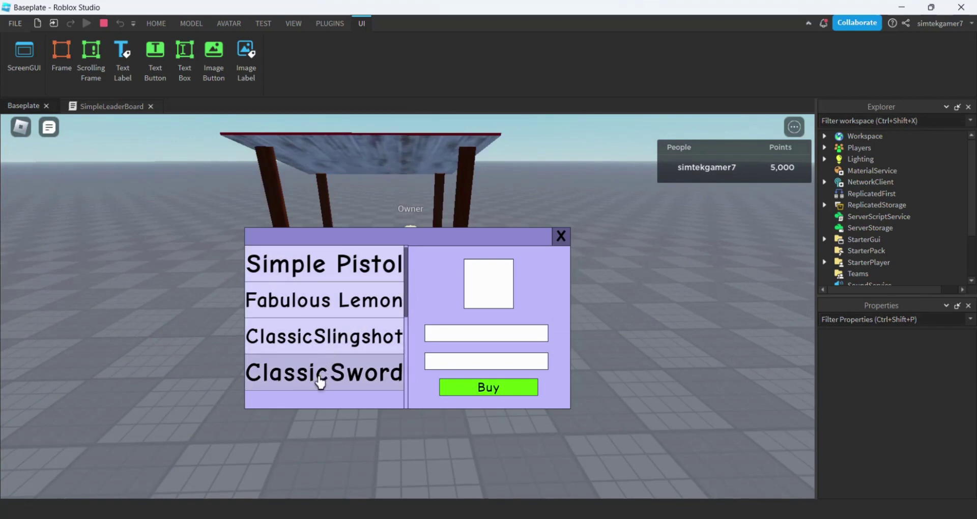
left_click(497, 391)
Walk the avatar holding the sword over to the star pad and turn around
key("s")
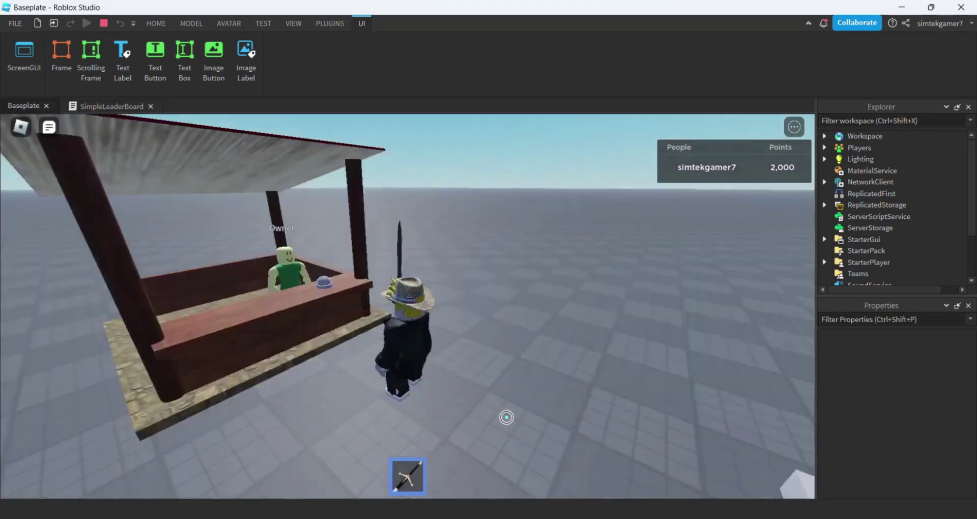
key("a")
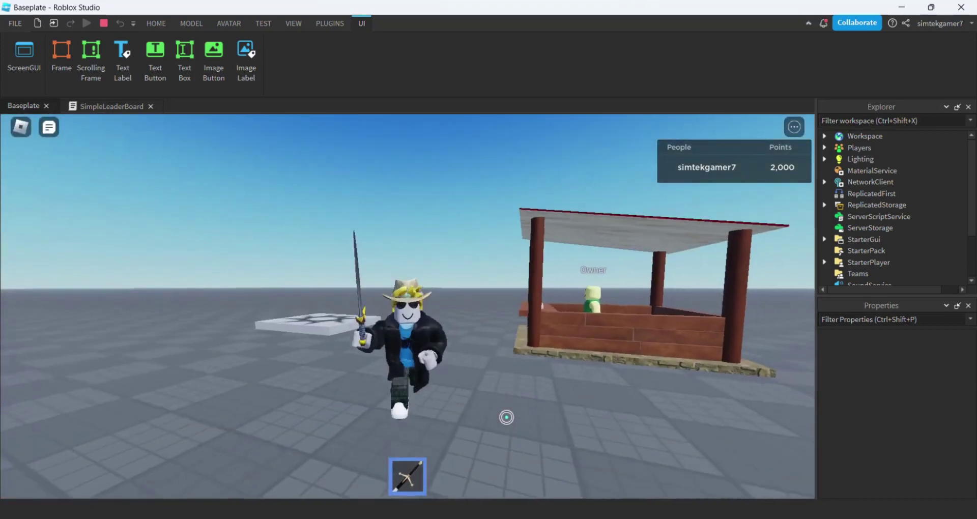
key("w")
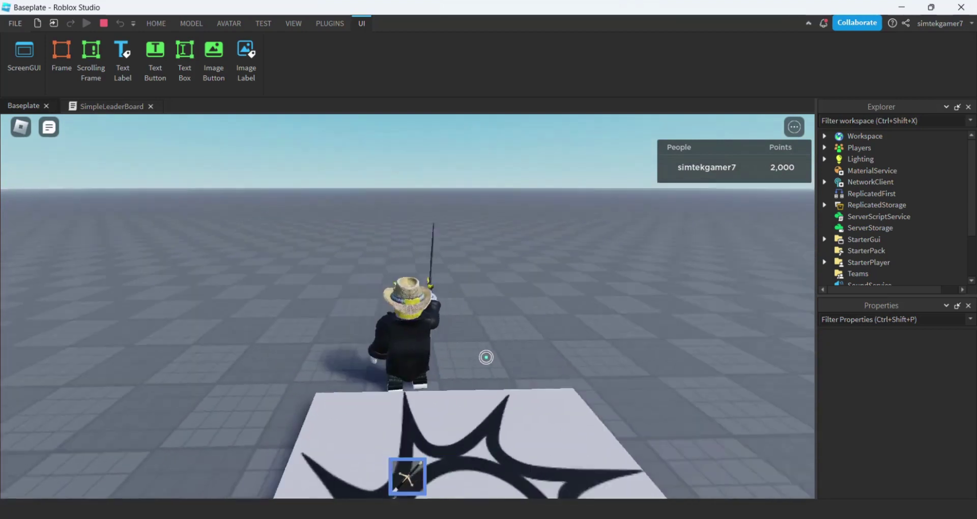
key("s")
key("w")
key("w")
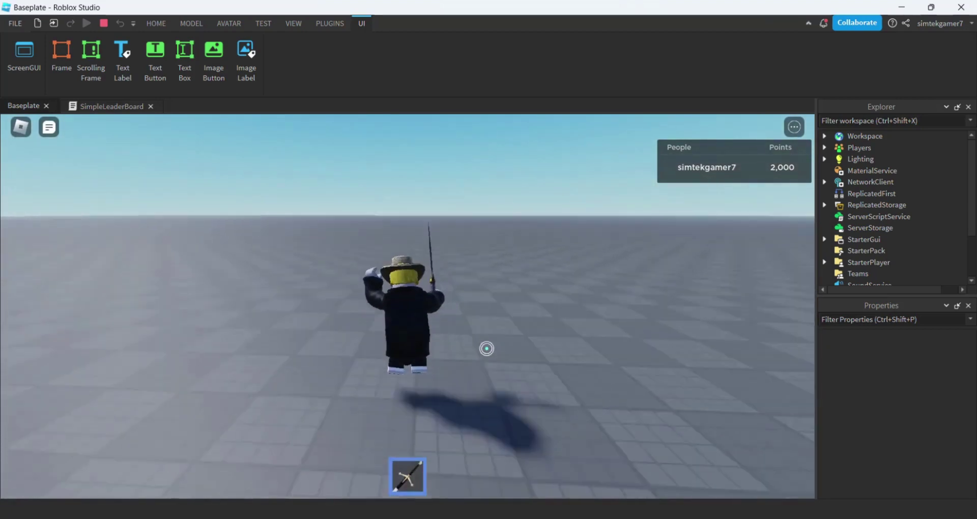